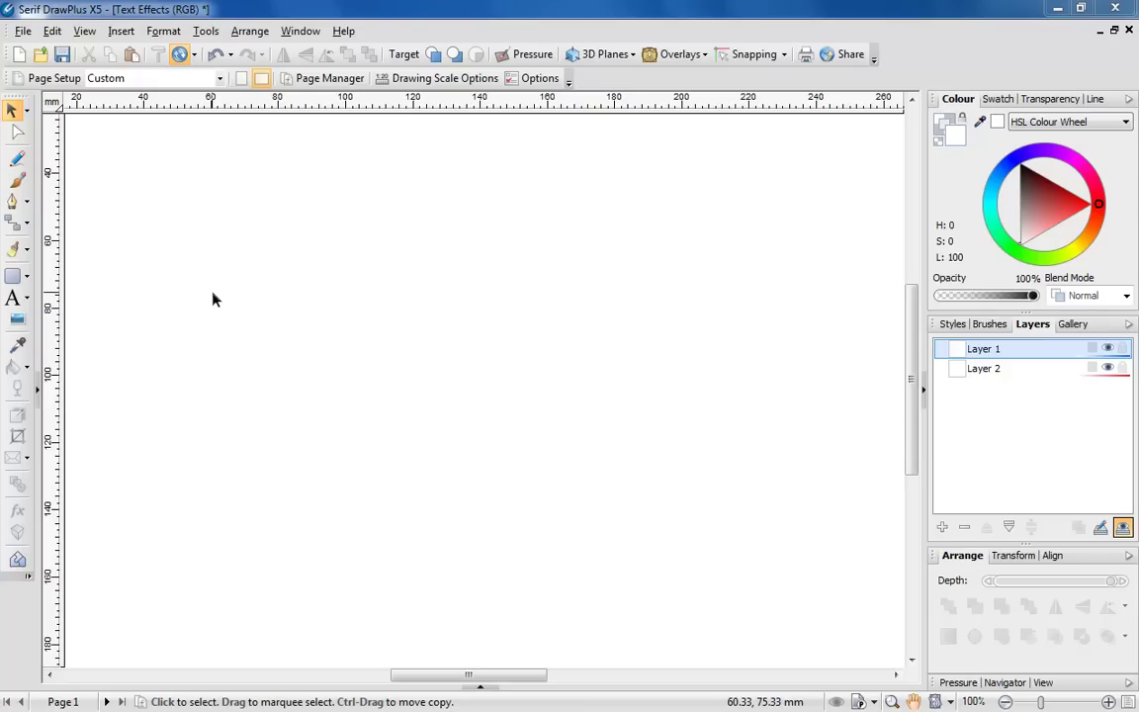
# Create large SALE artistic text in Times New Roman on the upper left of the page.
pyautogui.click(12, 297)
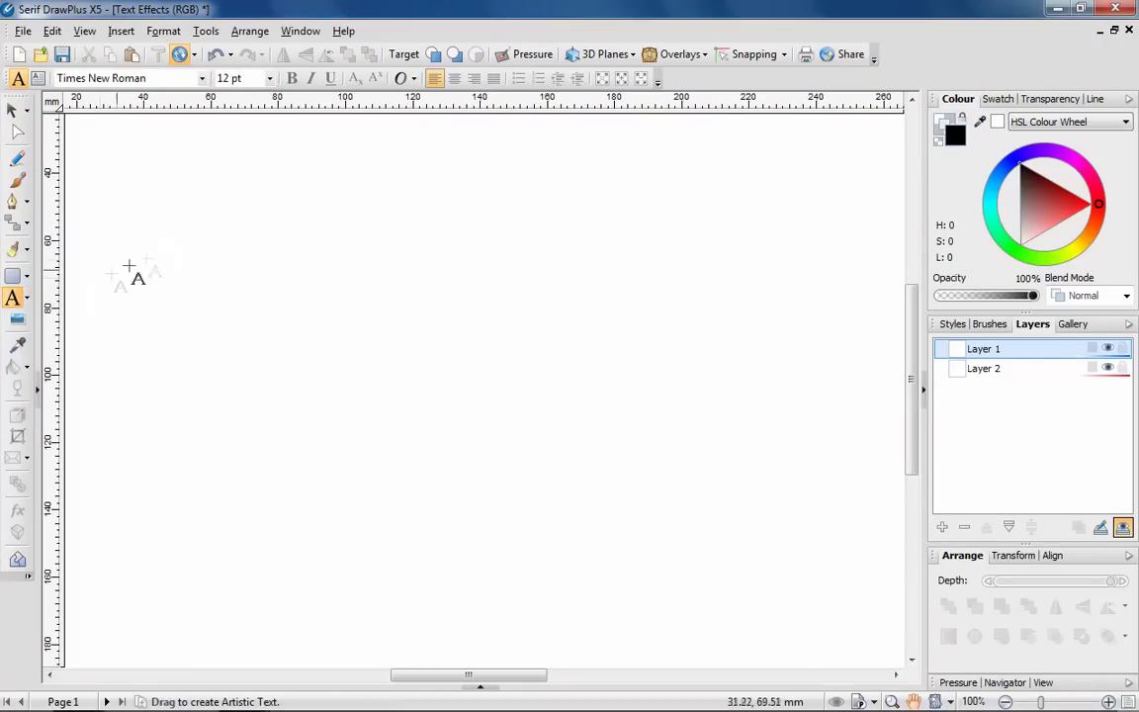
pyautogui.moveTo(173, 235); pyautogui.dragTo(338, 415)
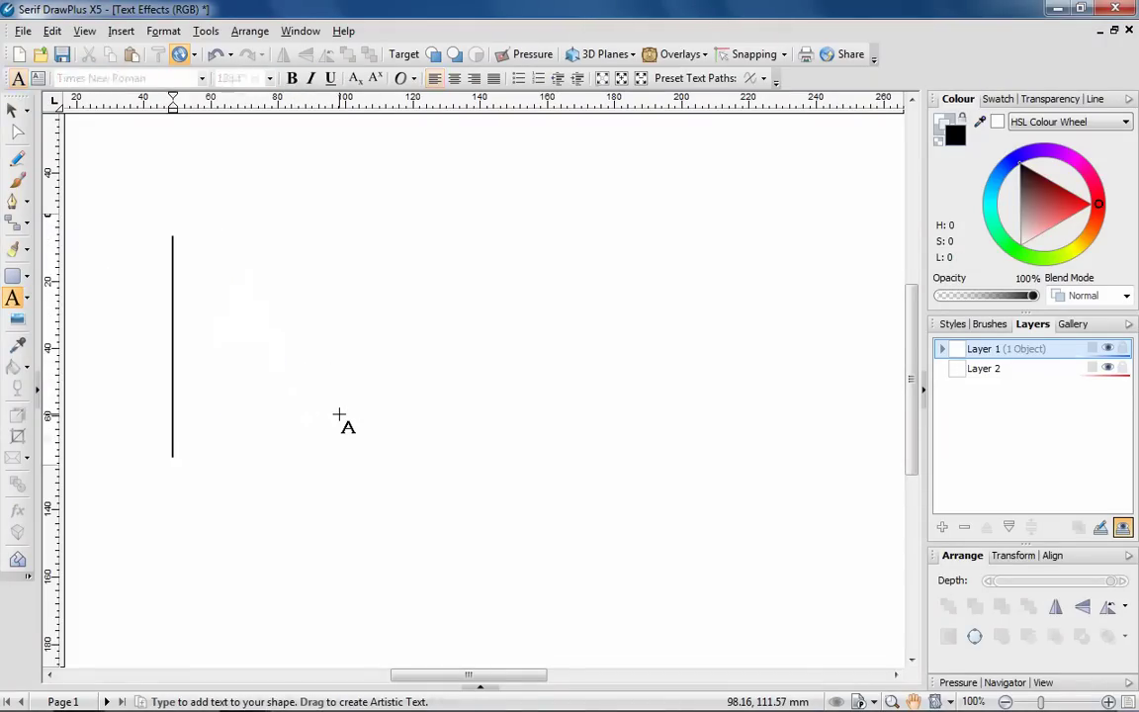
pyautogui.write('SALE')
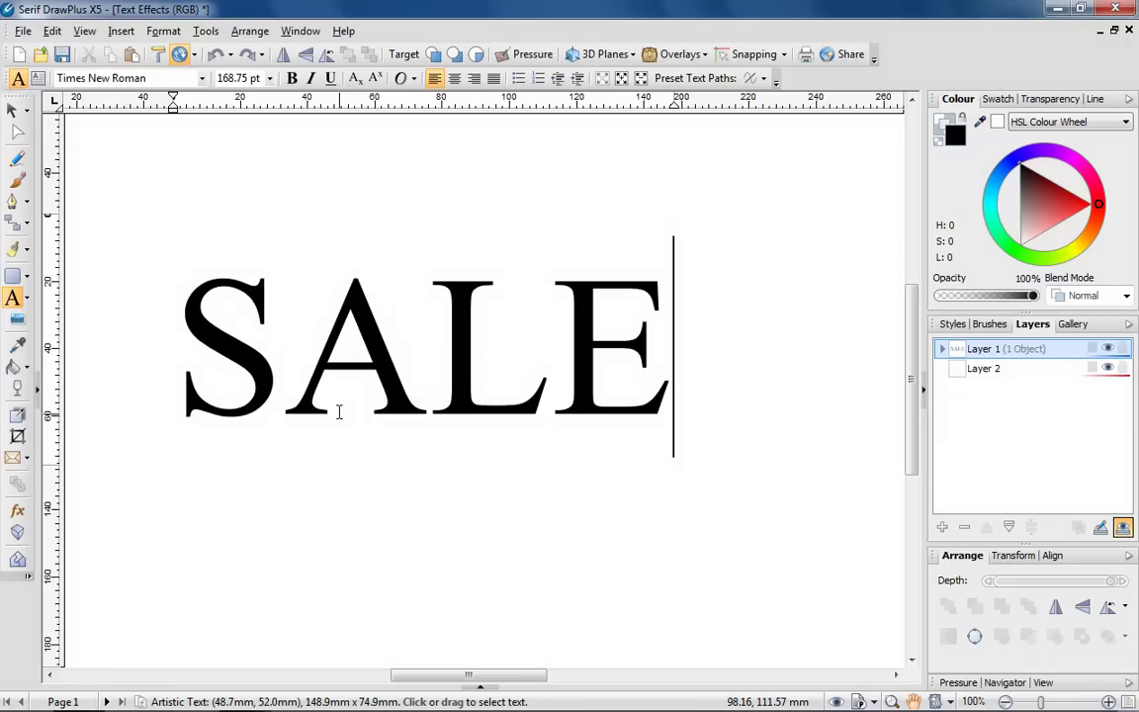
# Select all the SALE text and fill it red.
pyautogui.click(338, 411)
pyautogui.hotkey('ctrl', 'a')
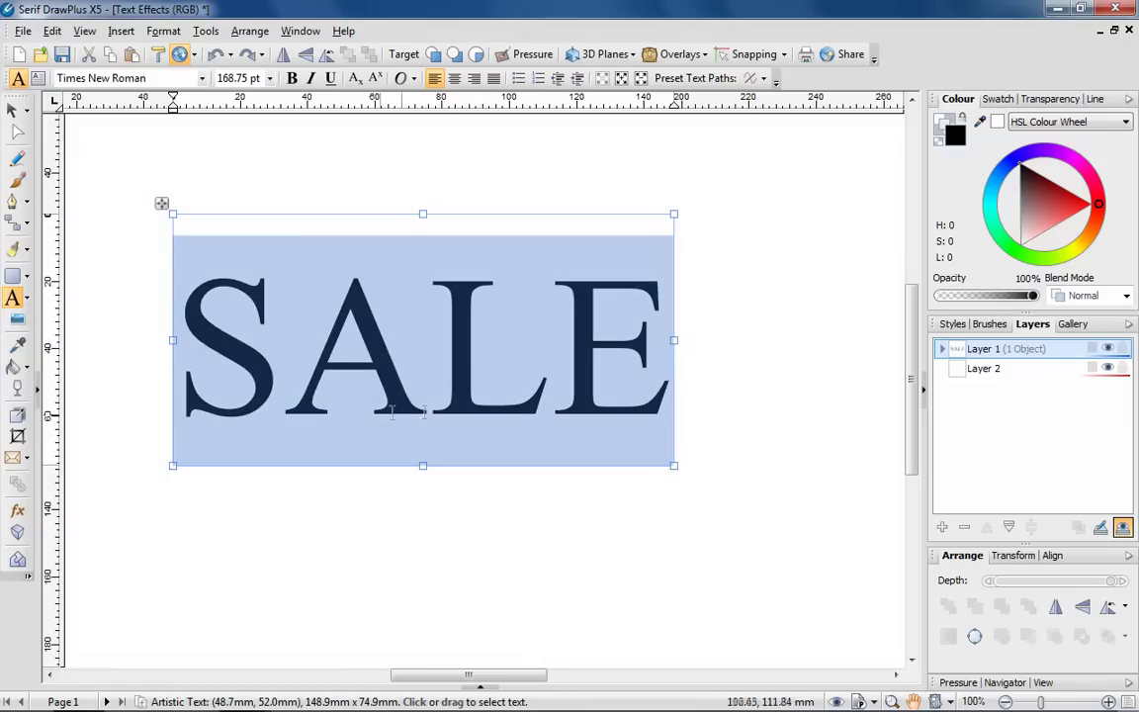
pyautogui.click(1089, 209)
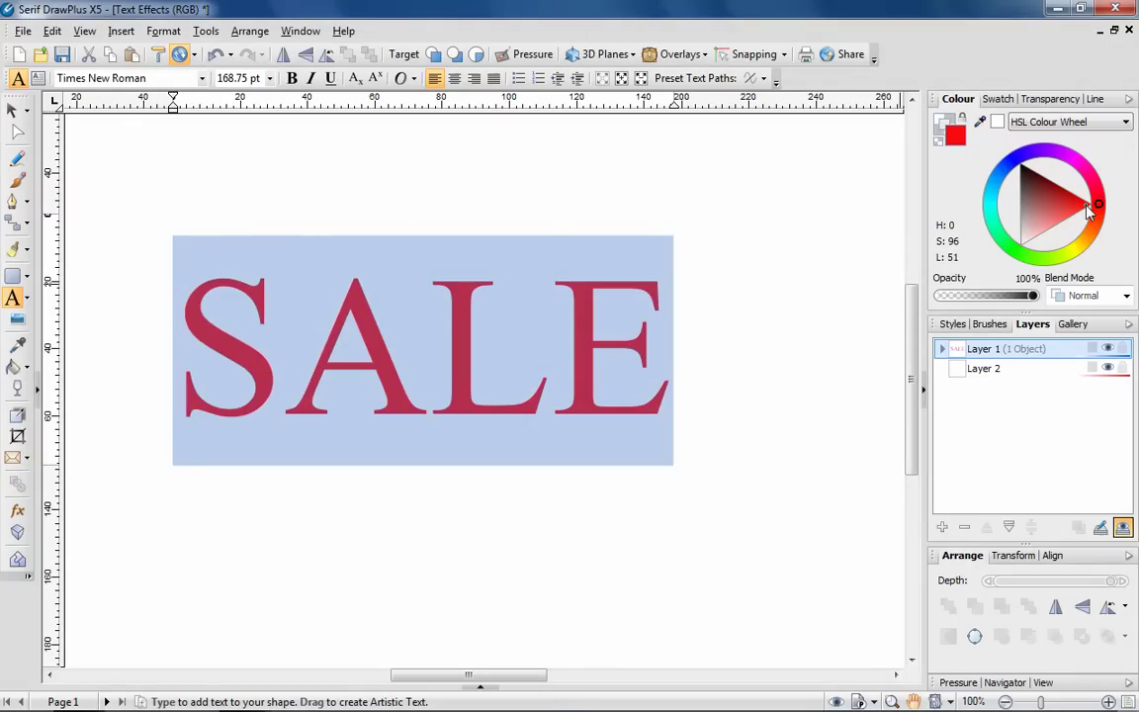
pyautogui.click(812, 253)
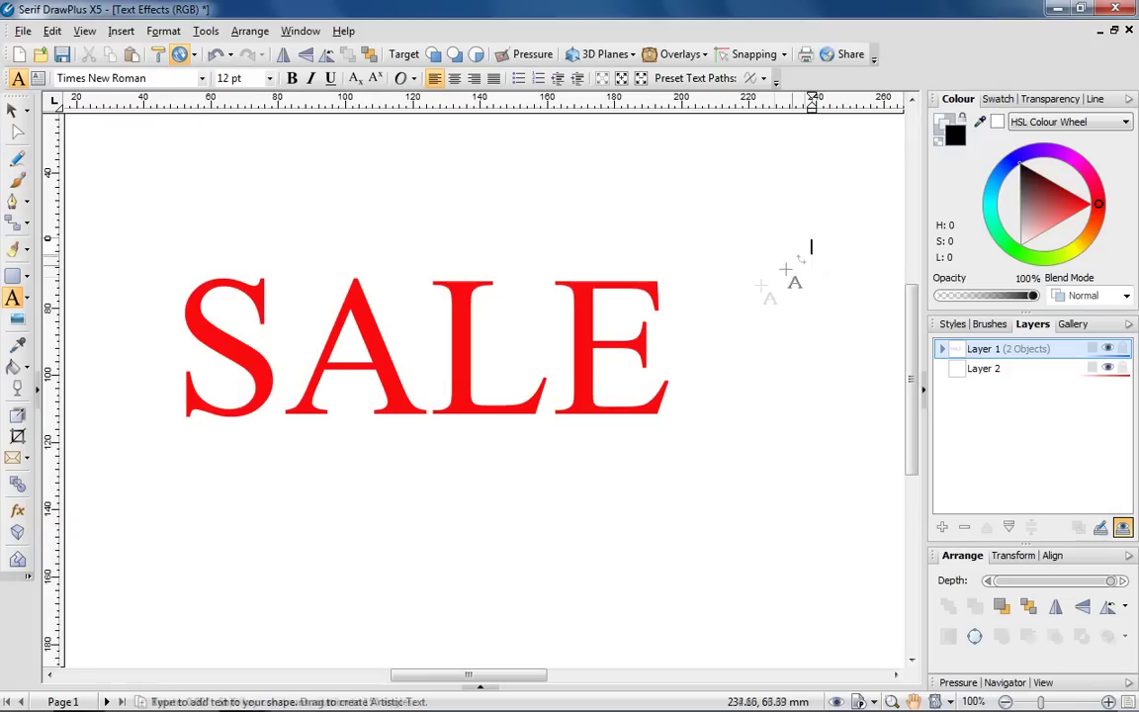
pyautogui.doubleClick(420, 286)
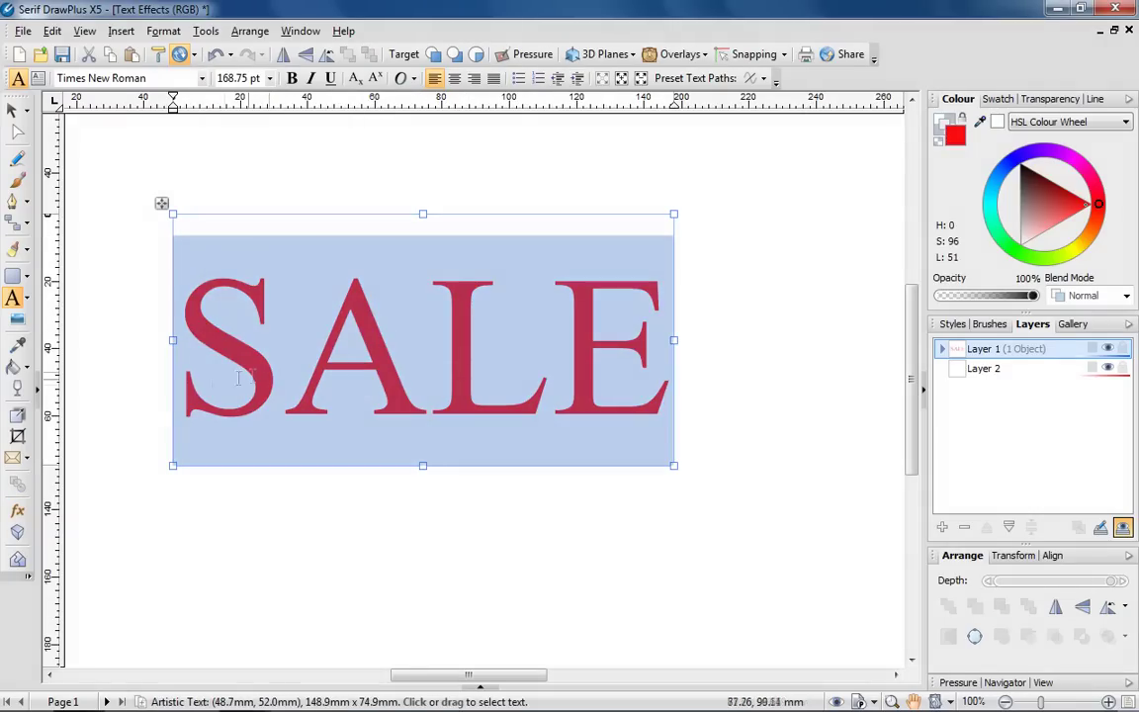
# Drag a soft grey 6 pt blurred drop shadow onto SALE, then deselect to view it.
pyautogui.click(18, 416)
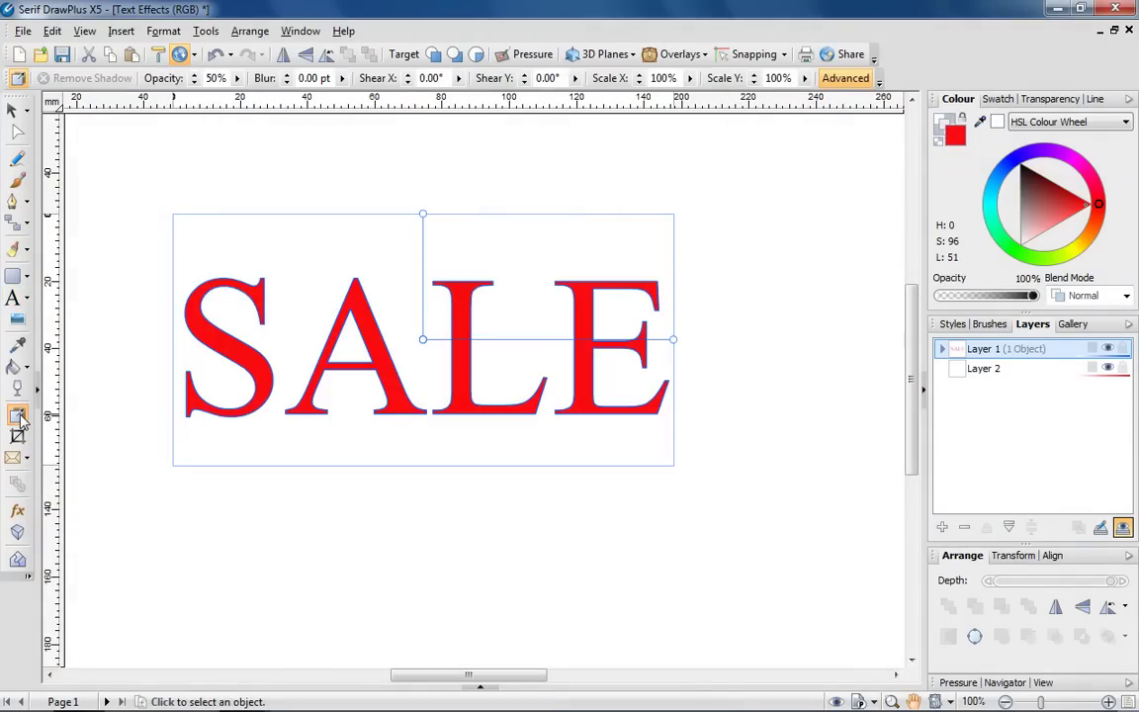
pyautogui.moveTo(425, 341); pyautogui.dragTo(410, 351)
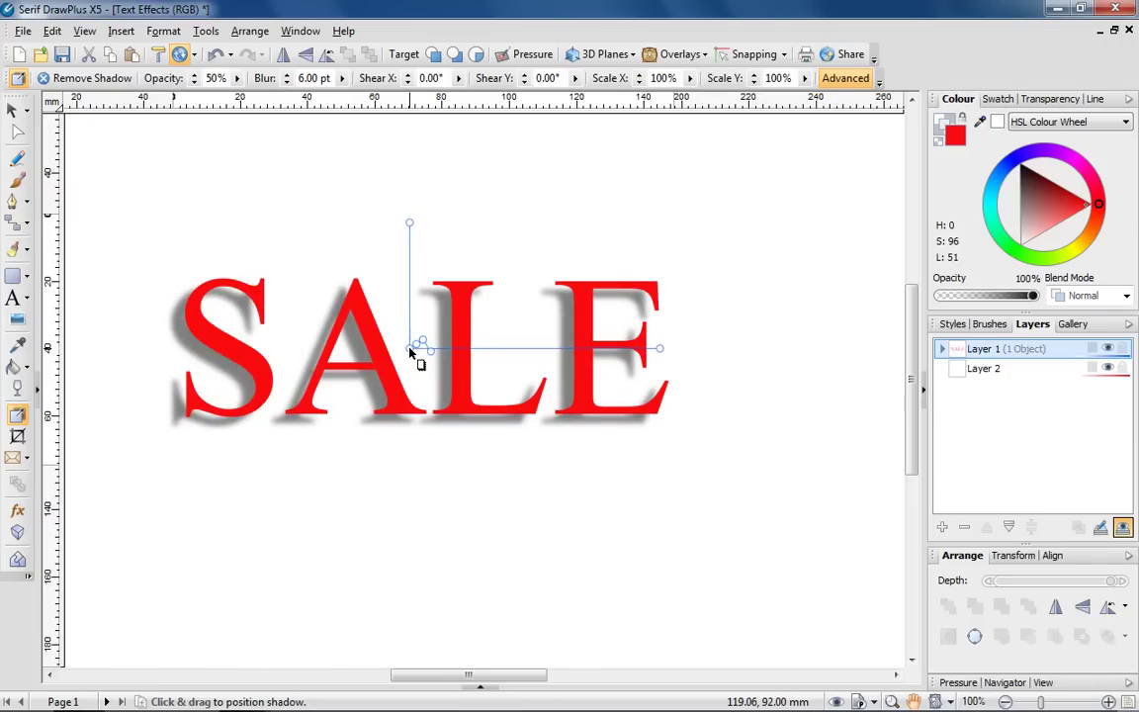
pyautogui.click(750, 342)
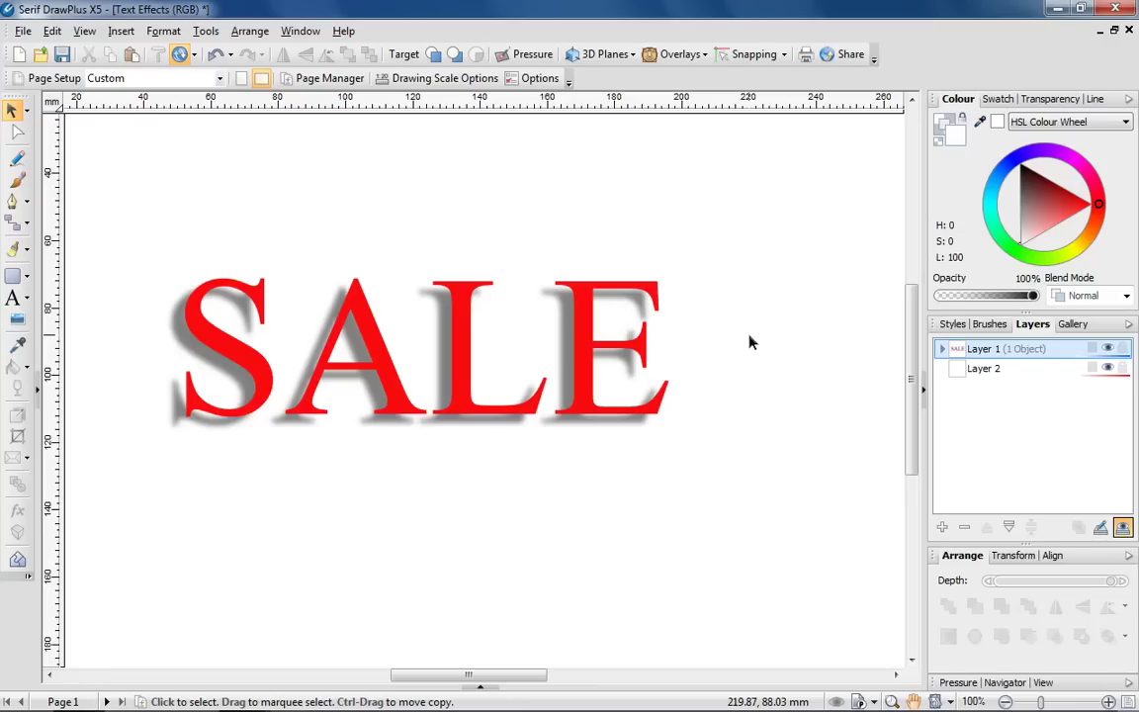
# Undo the shadow and paste a copy of the SALE text in place.
pyautogui.hotkey('ctrl', 'z')
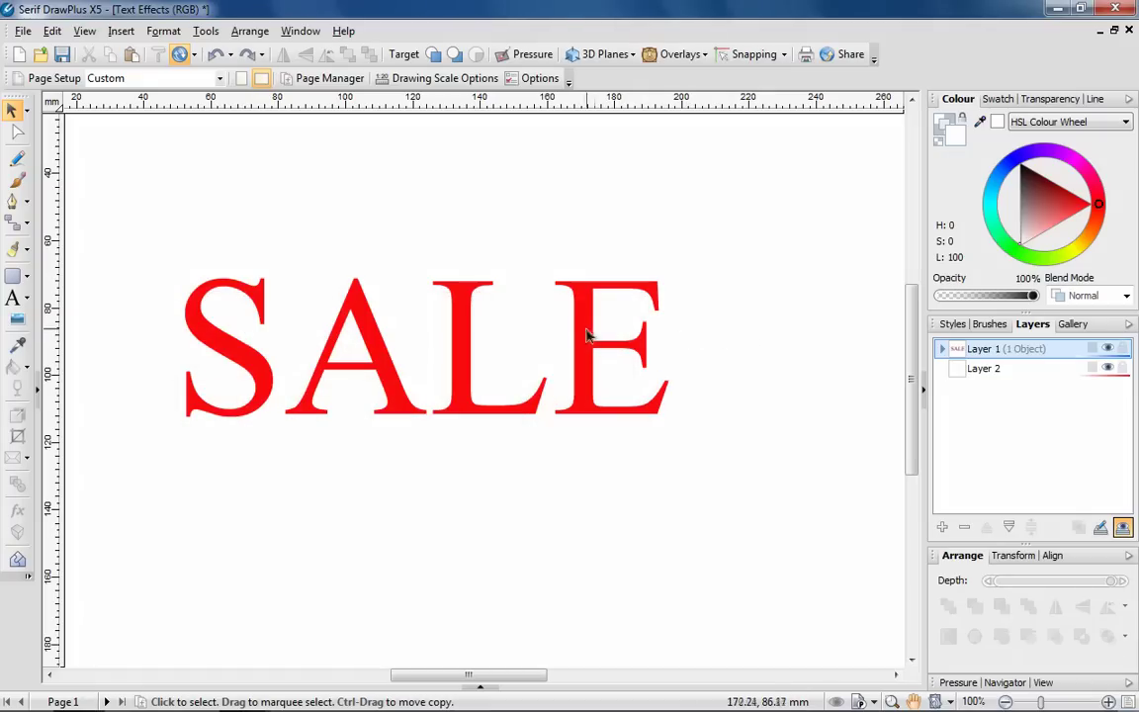
pyautogui.click(584, 335)
pyautogui.rightClick(584, 335)
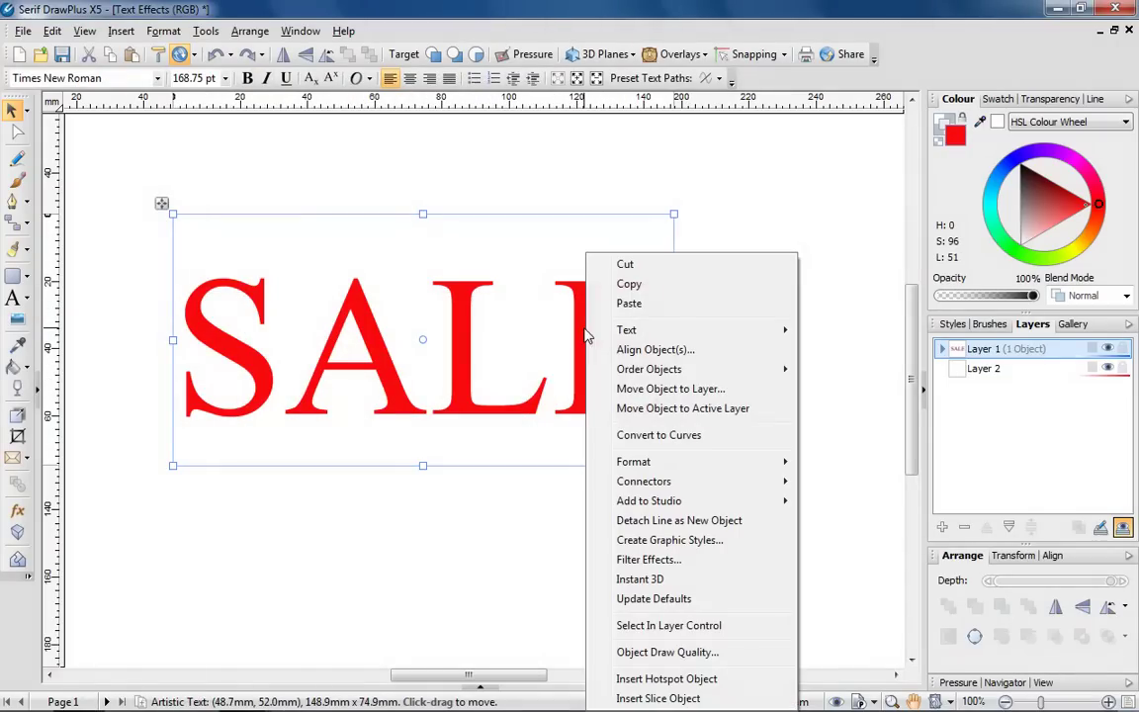
pyautogui.click(622, 286)
pyautogui.rightClick(588, 309)
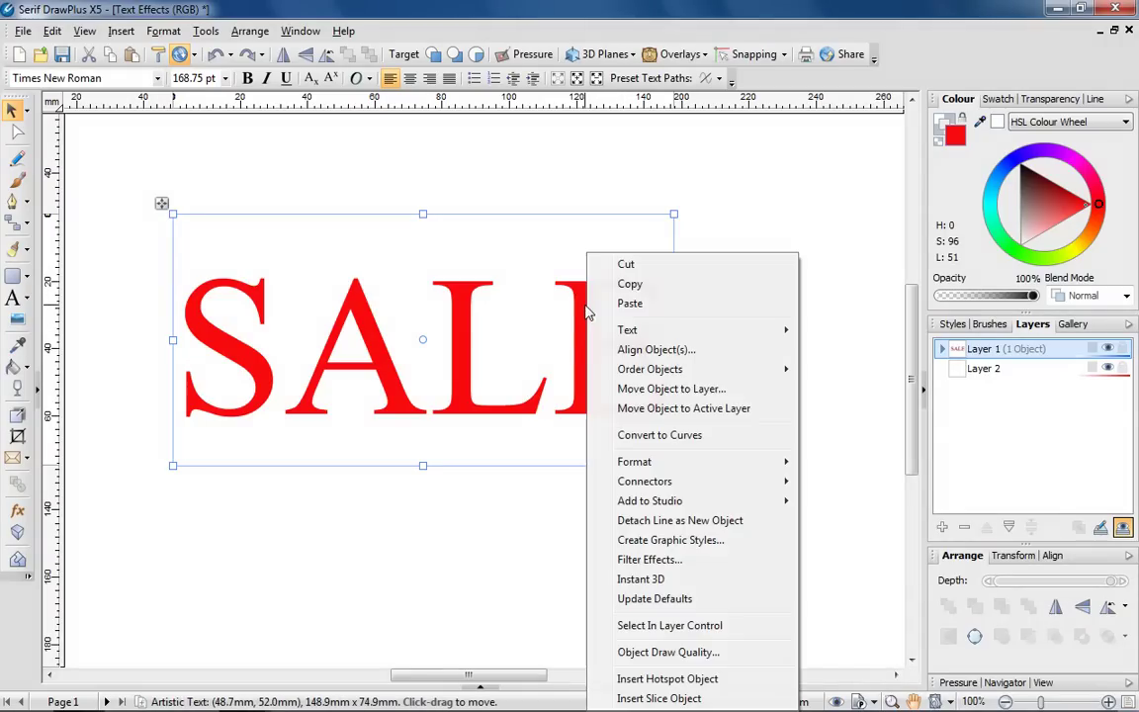
pyautogui.click(623, 305)
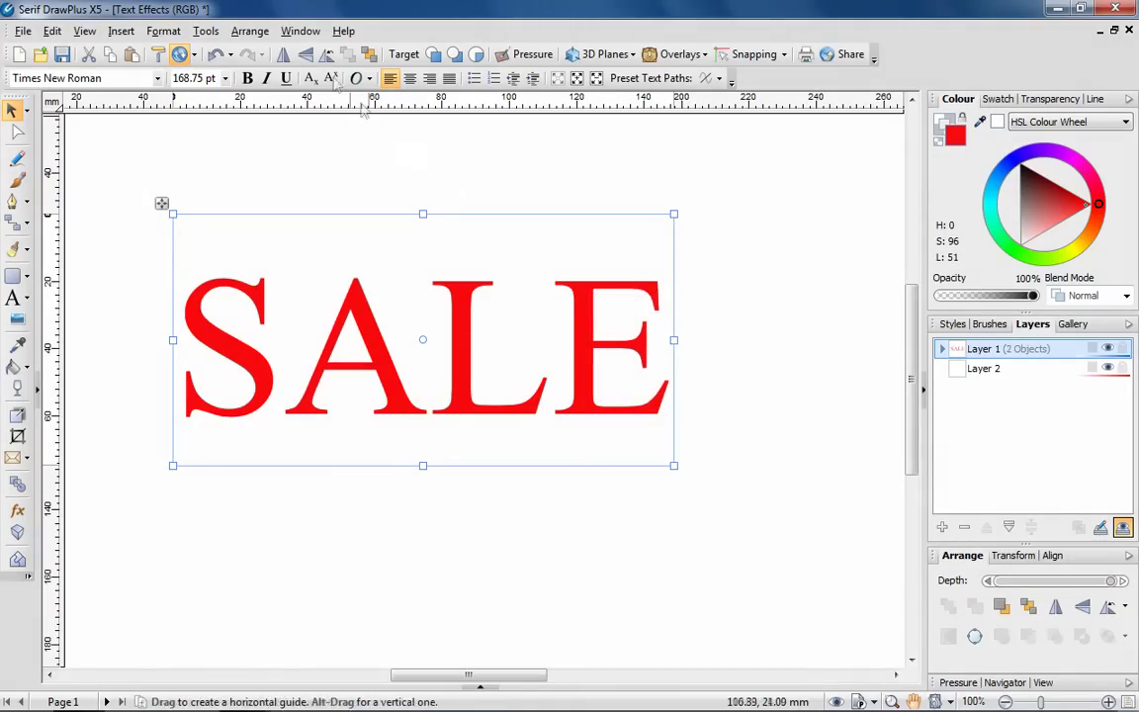
# Flip the pasted copy vertically and move it directly below the original SALE.
pyautogui.click(251, 31)
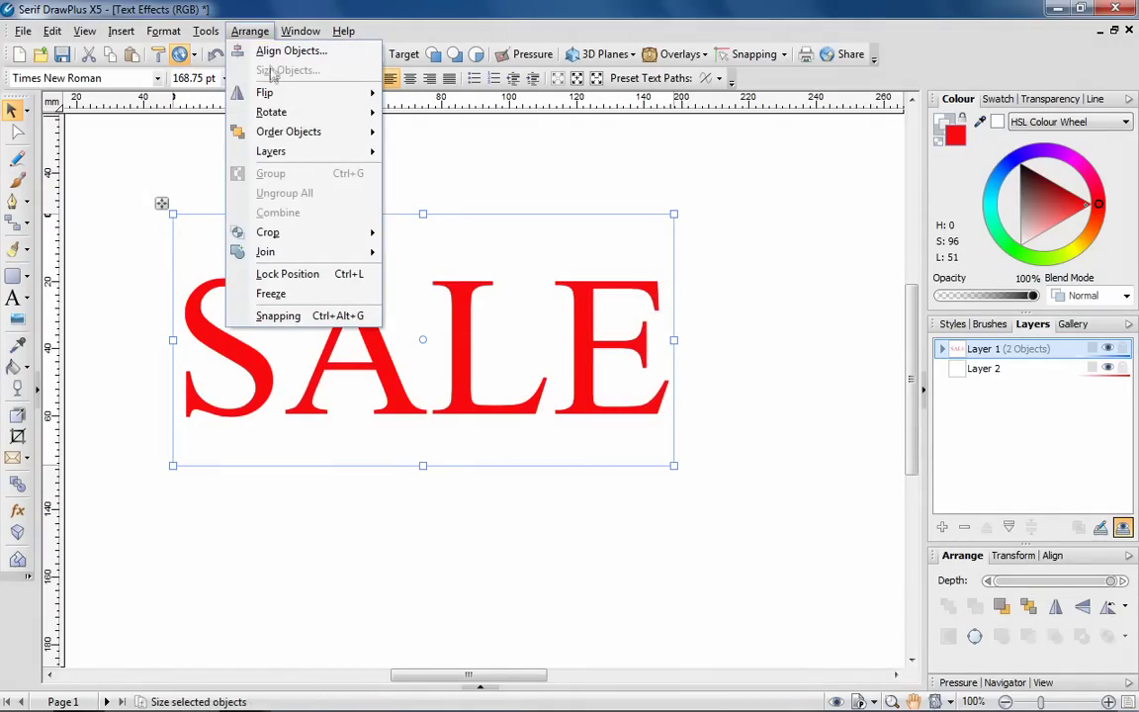
pyautogui.moveTo(287, 95)
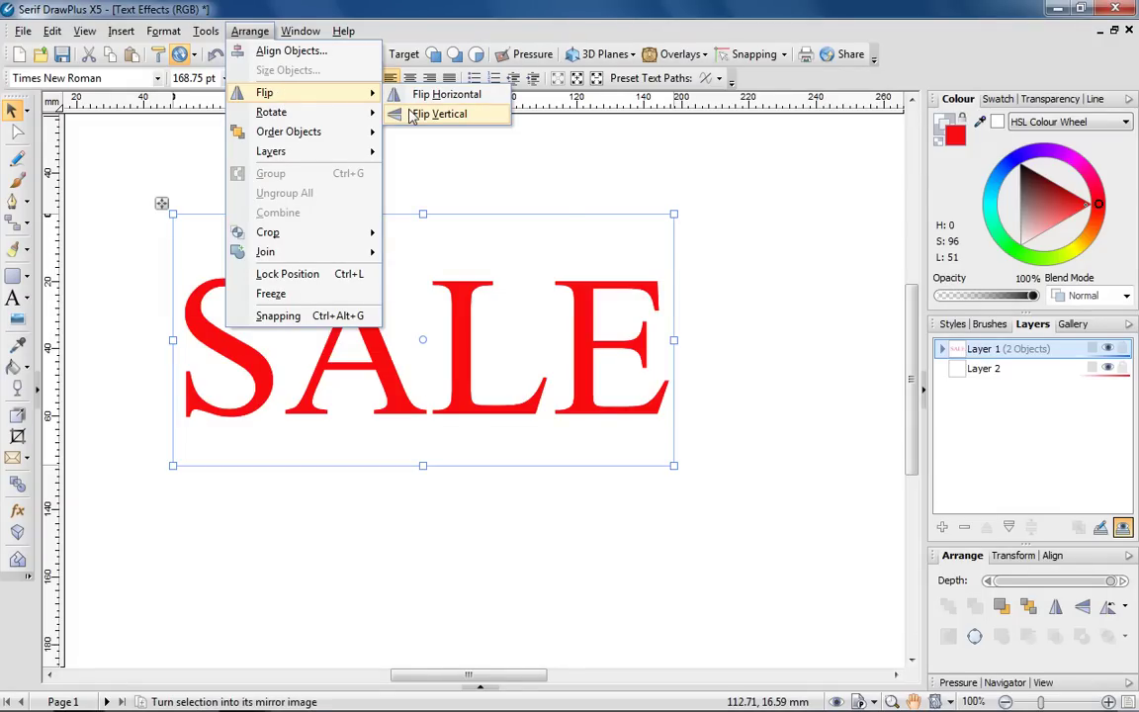
pyautogui.click(413, 115)
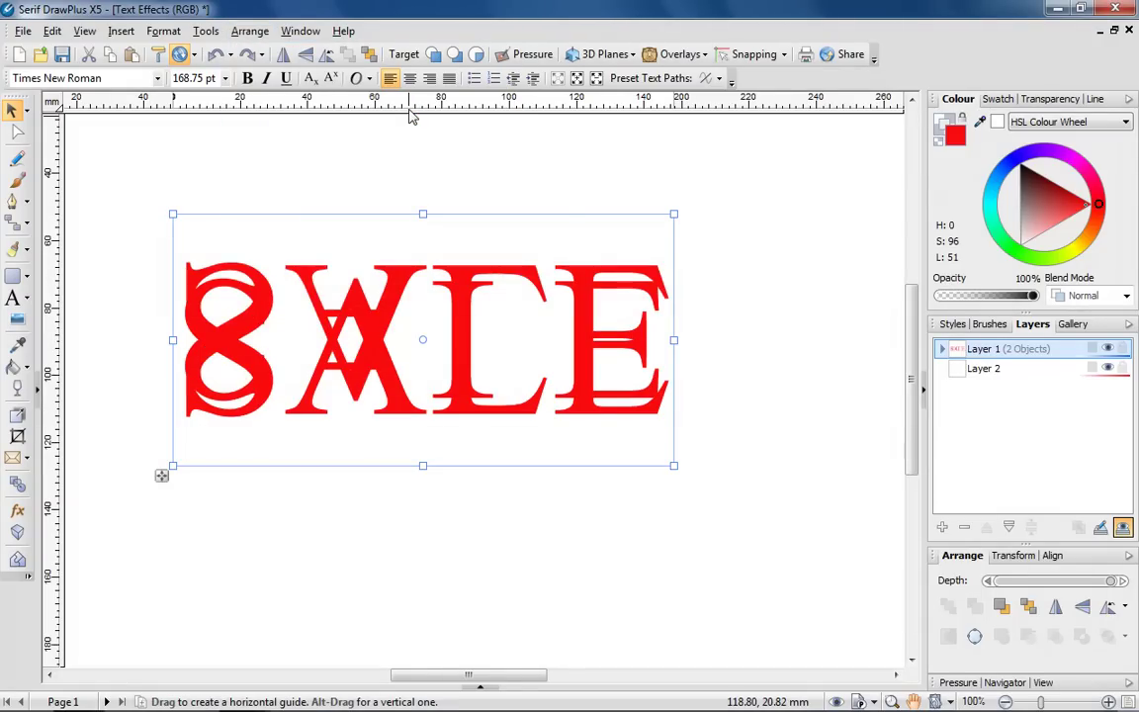
pyautogui.moveTo(408, 281); pyautogui.dragTo(407, 437)
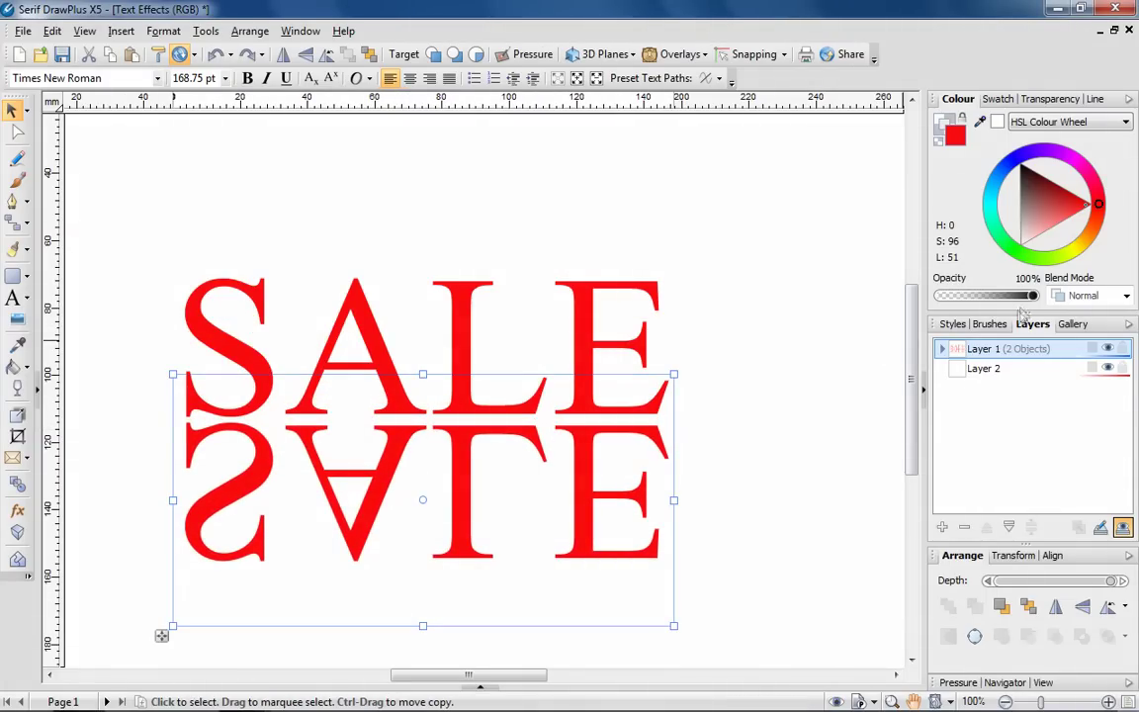
# Set the flipped copy's opacity to 47% and fade it downward with a linear transparency gradient.
pyautogui.moveTo(1033, 296); pyautogui.dragTo(984, 295)
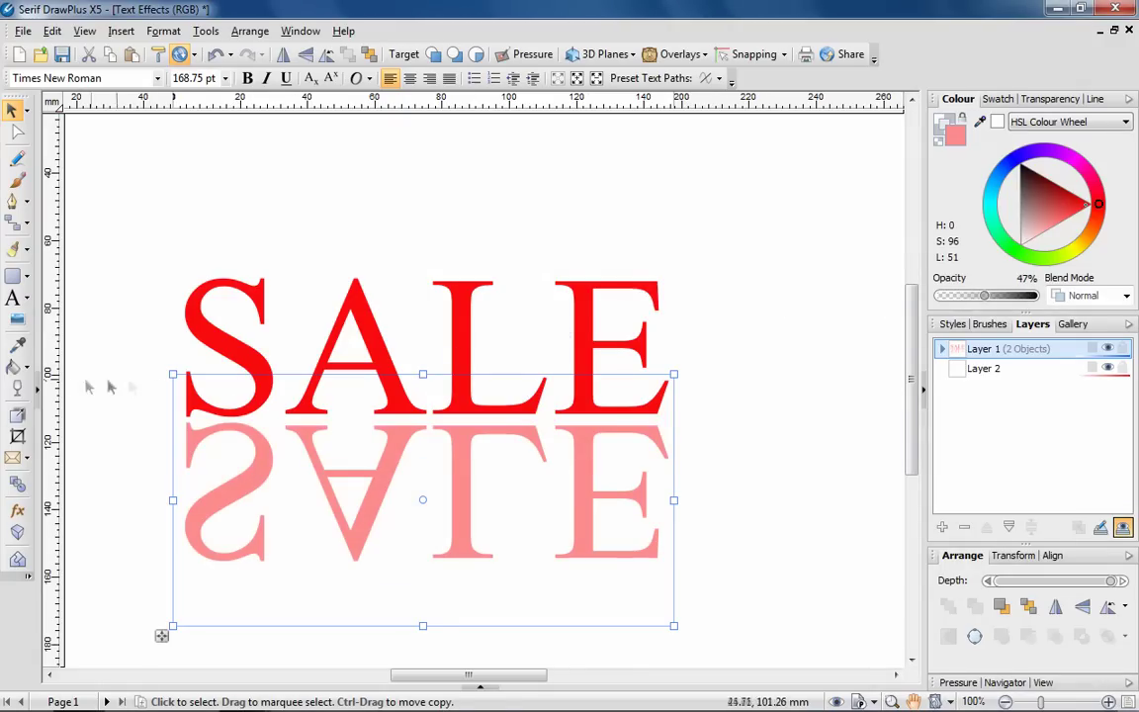
pyautogui.click(18, 389)
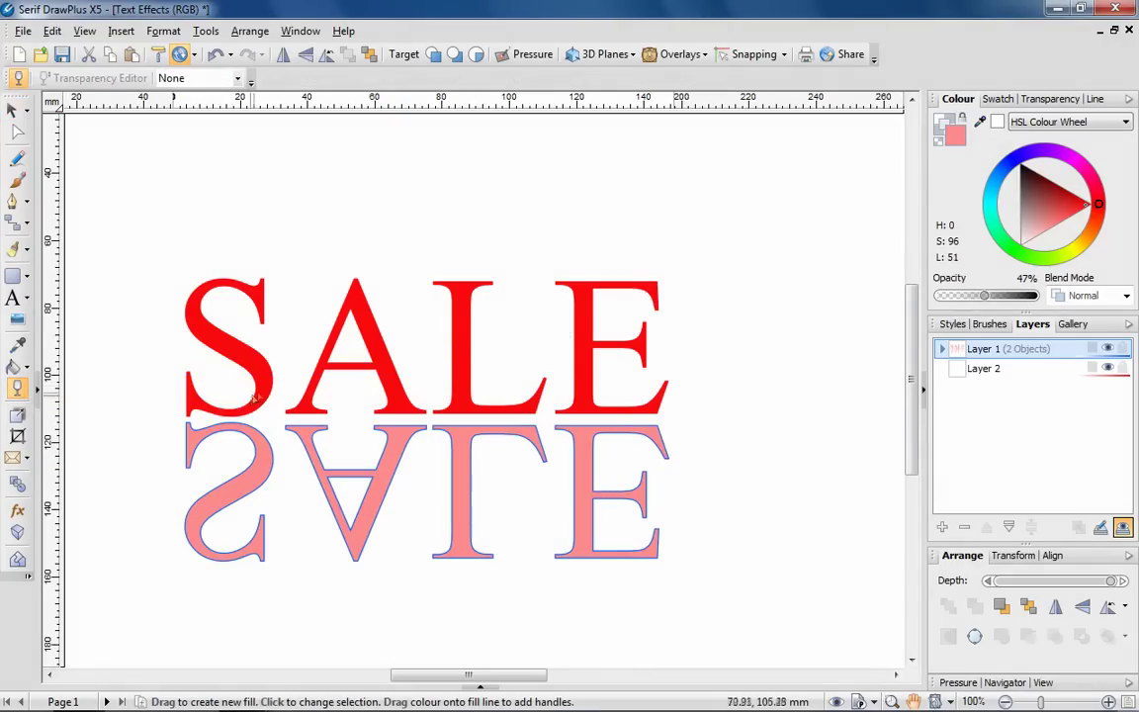
pyautogui.moveTo(286, 384); pyautogui.dragTo(285, 564)
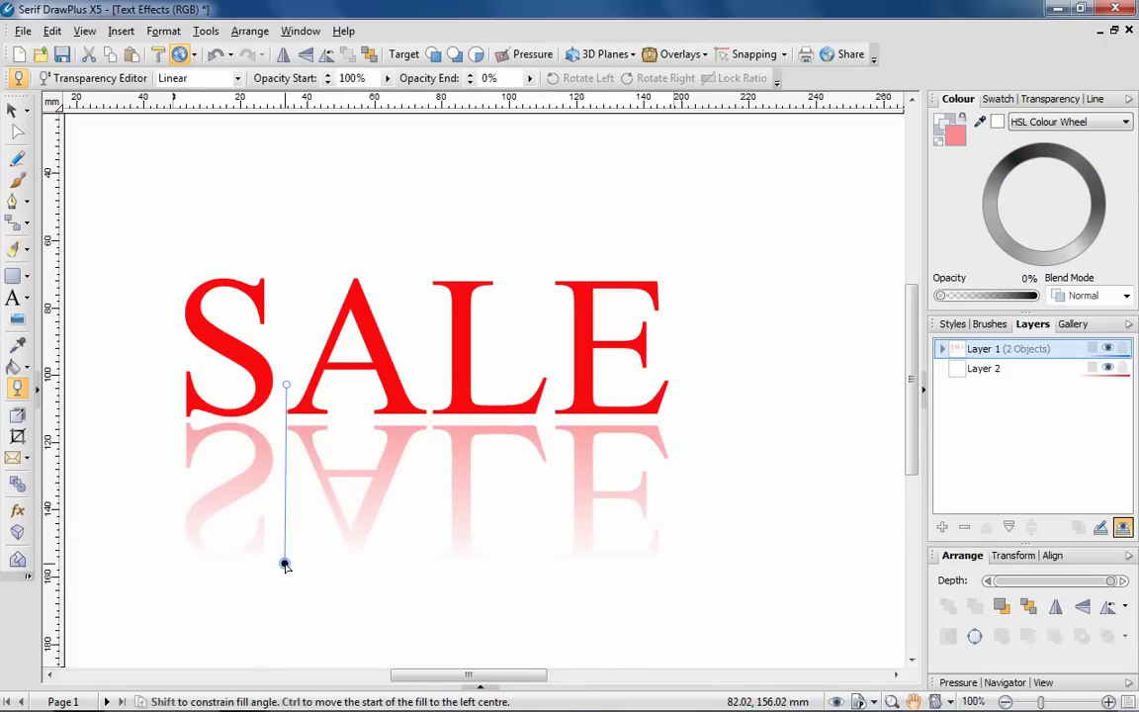
pyautogui.click(153, 452)
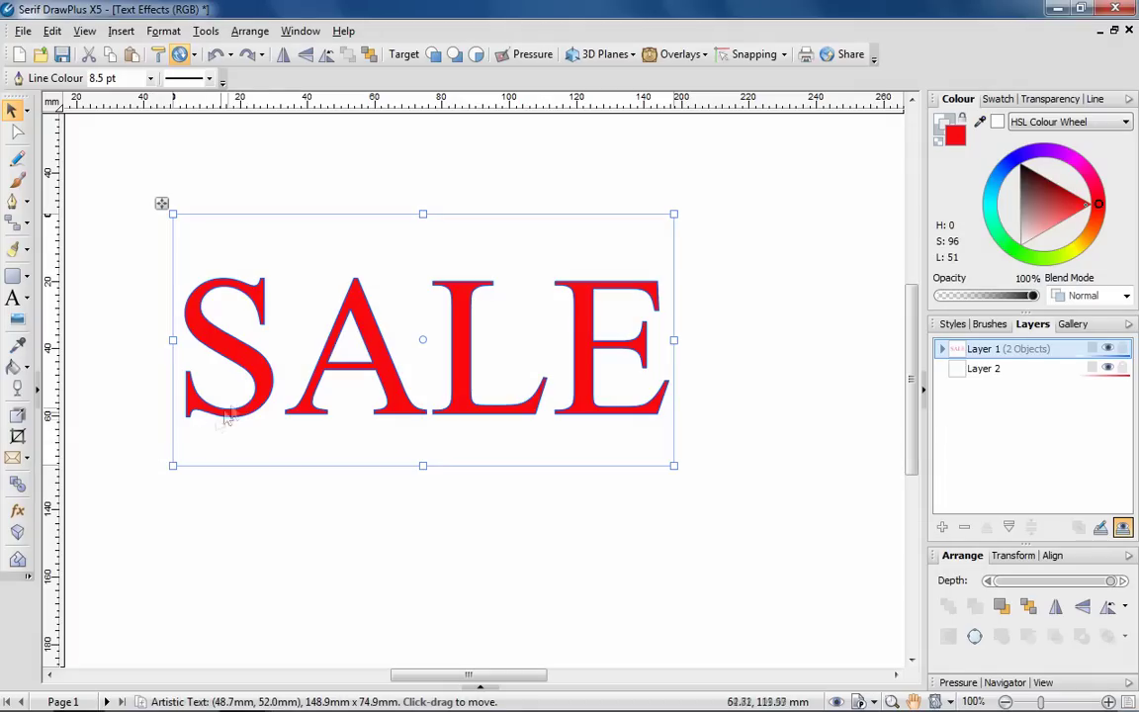
# Apply Filter Effects to SALE: drop shadow, white outline, and bevel and emboss.
pyautogui.rightClick(265, 397)
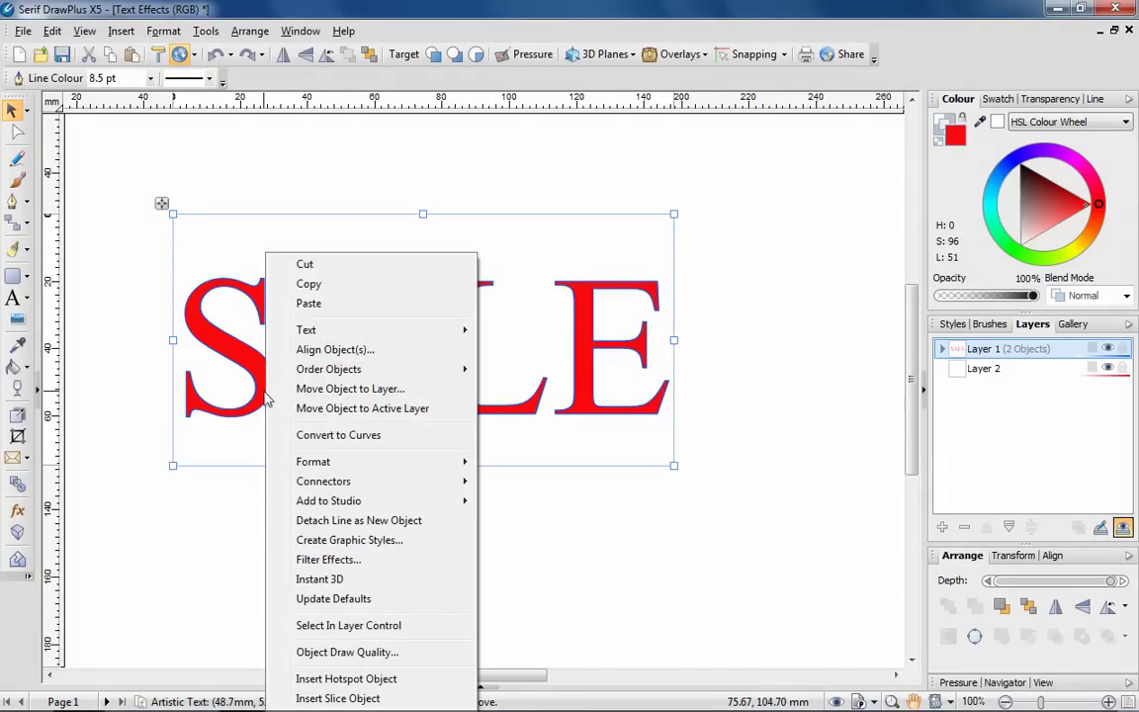
pyautogui.click(313, 560)
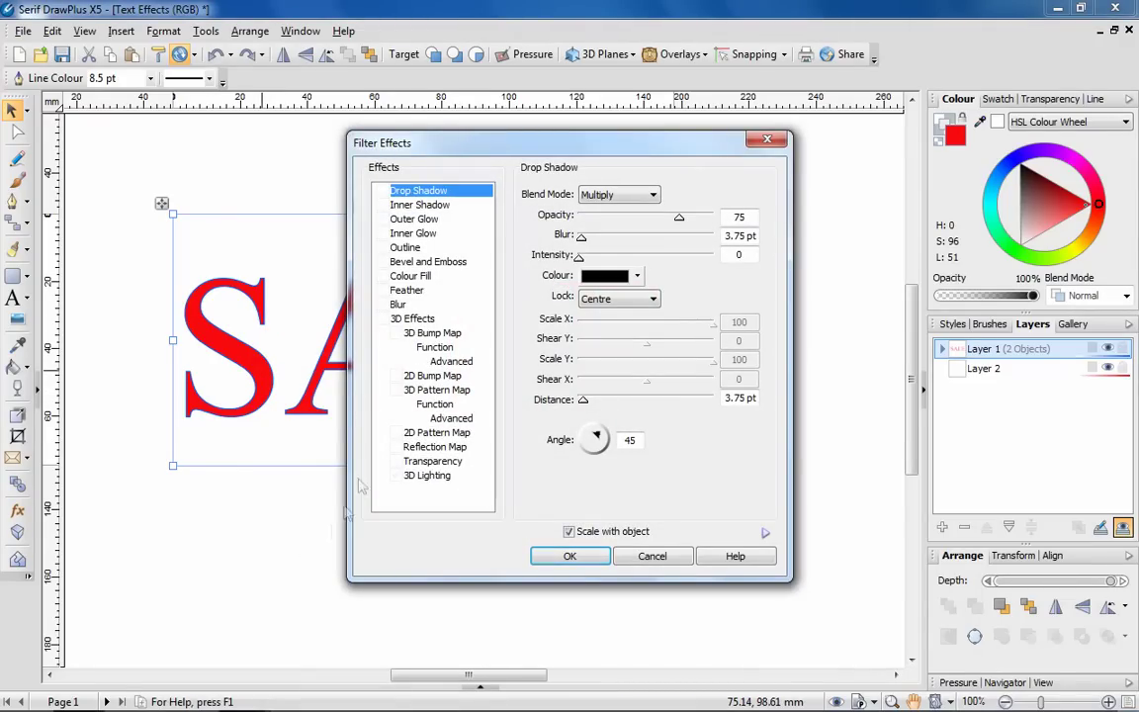
pyautogui.moveTo(401, 141); pyautogui.dragTo(780, 146)
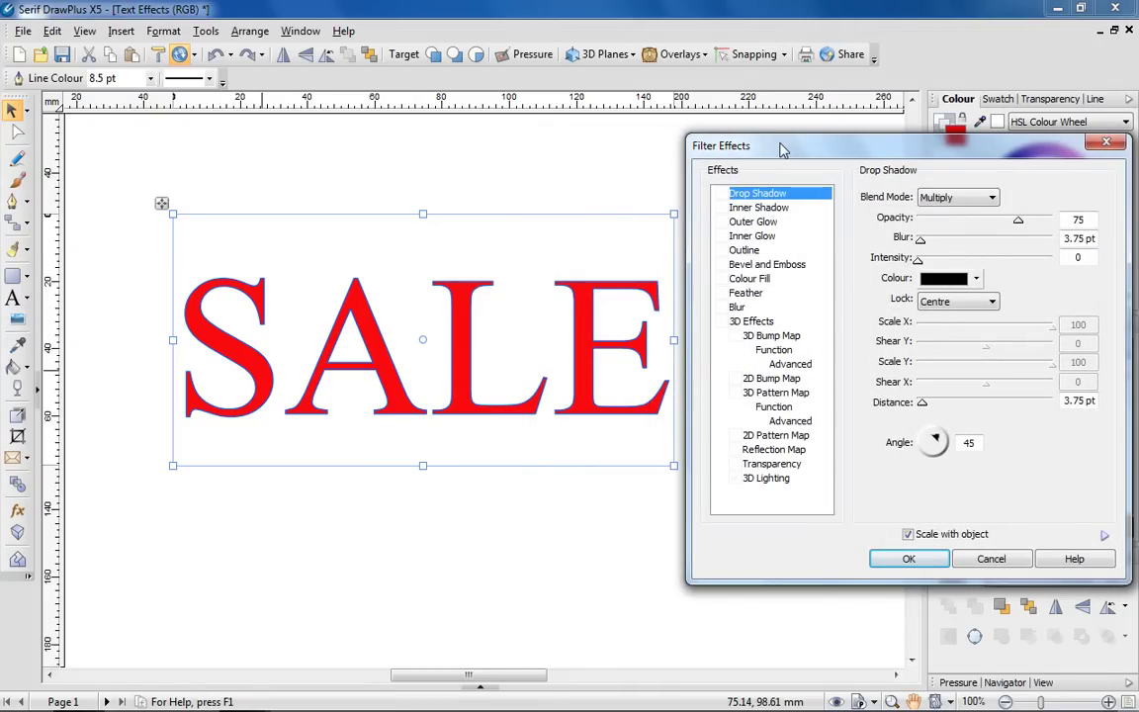
pyautogui.click(722, 194)
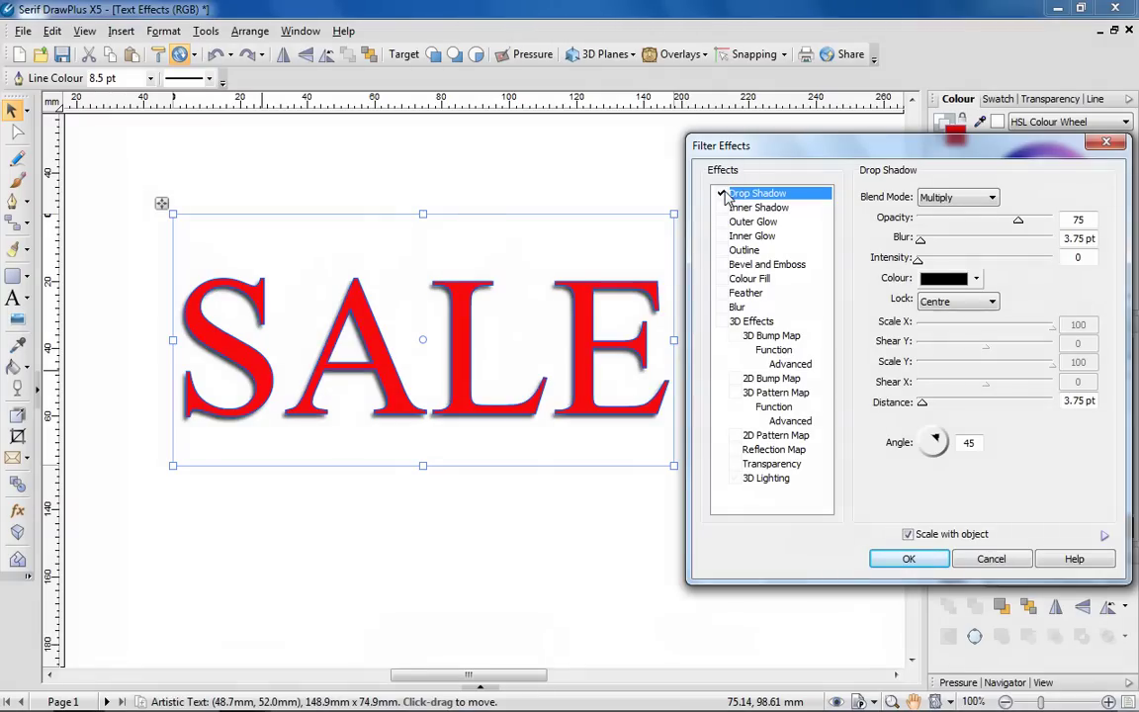
pyautogui.click(722, 252)
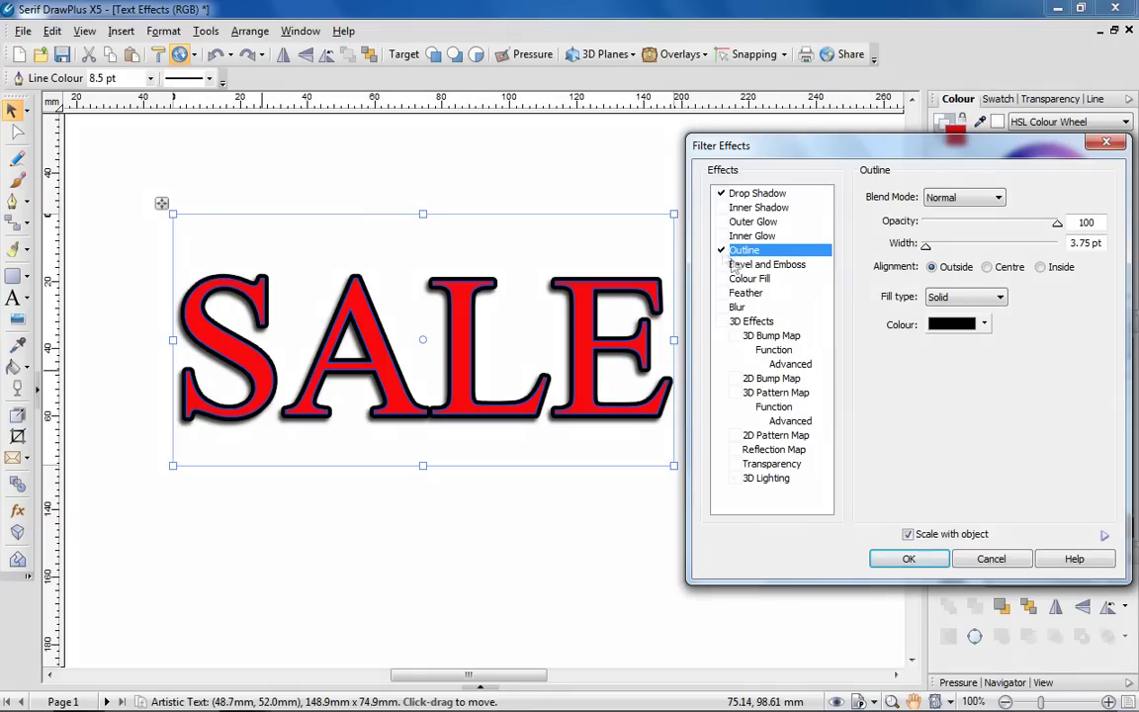
pyautogui.click(985, 329)
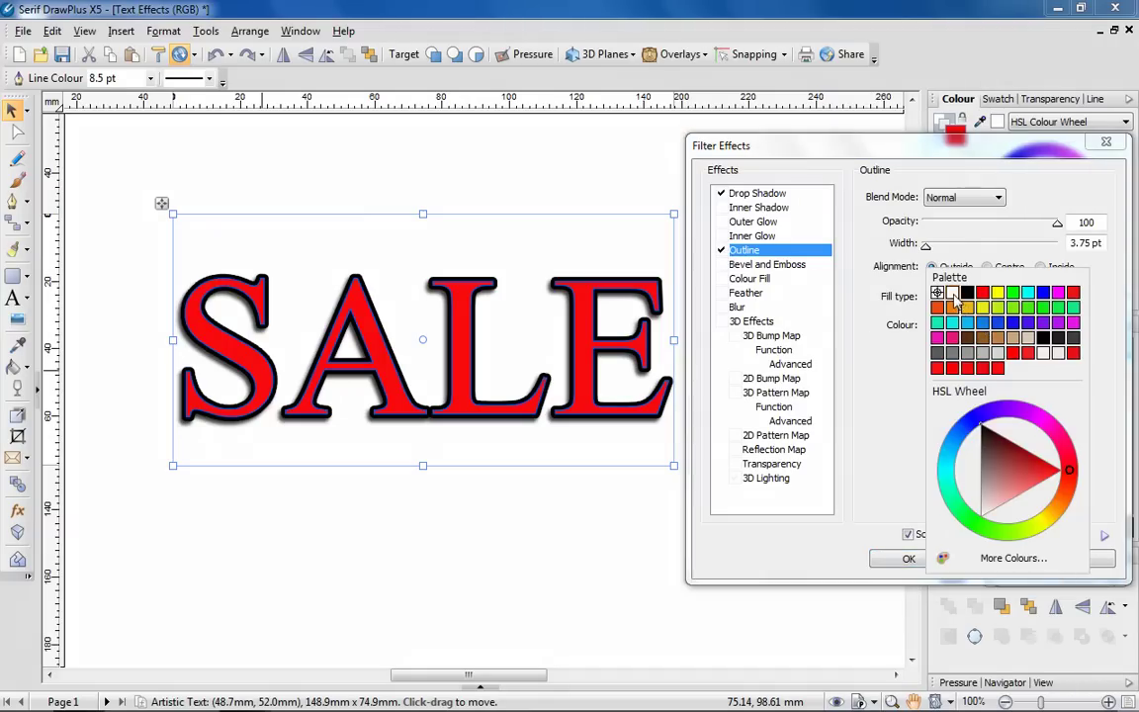
pyautogui.click(956, 302)
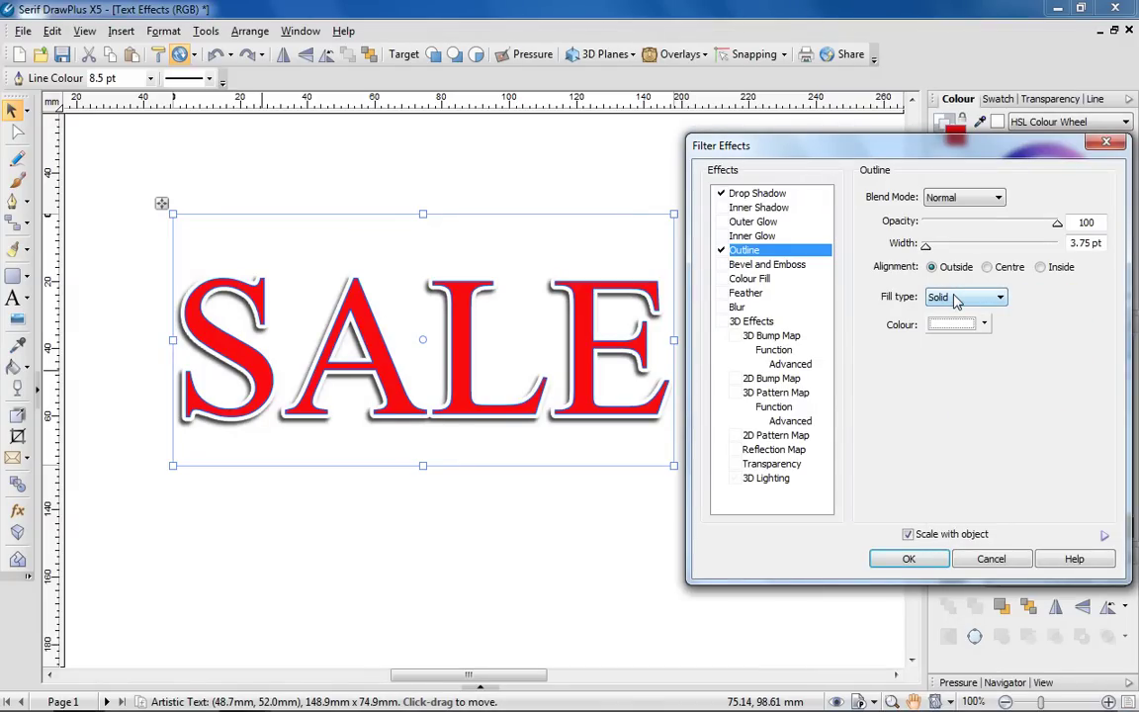
pyautogui.click(722, 267)
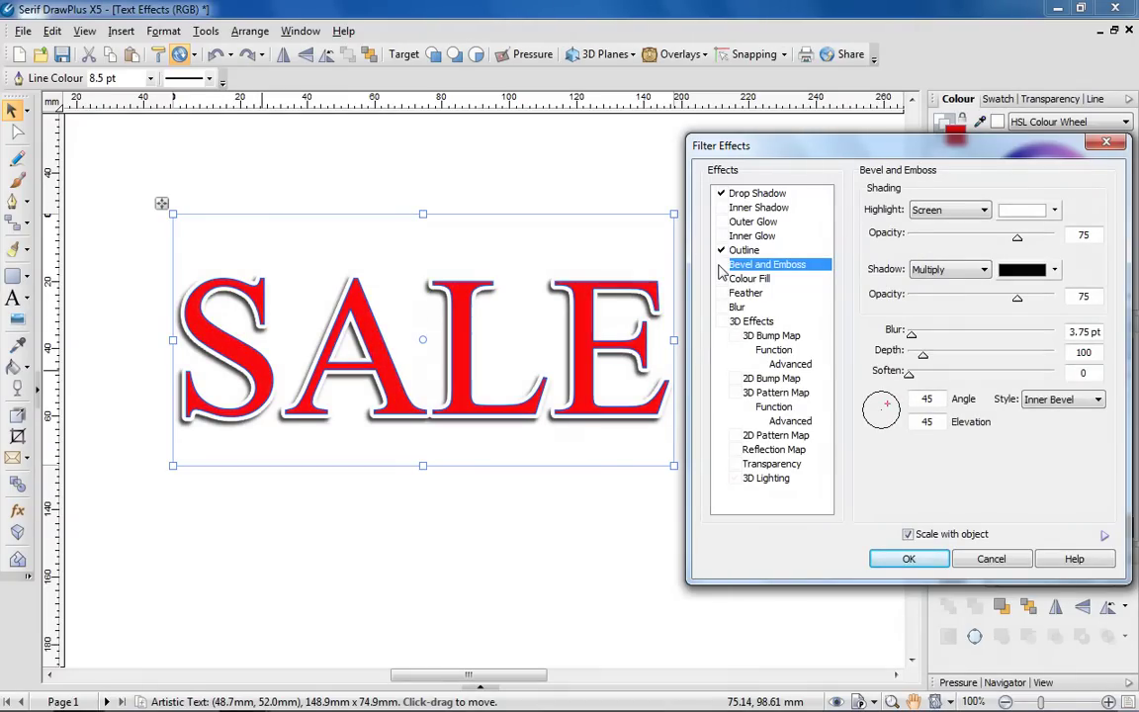
pyautogui.click(909, 559)
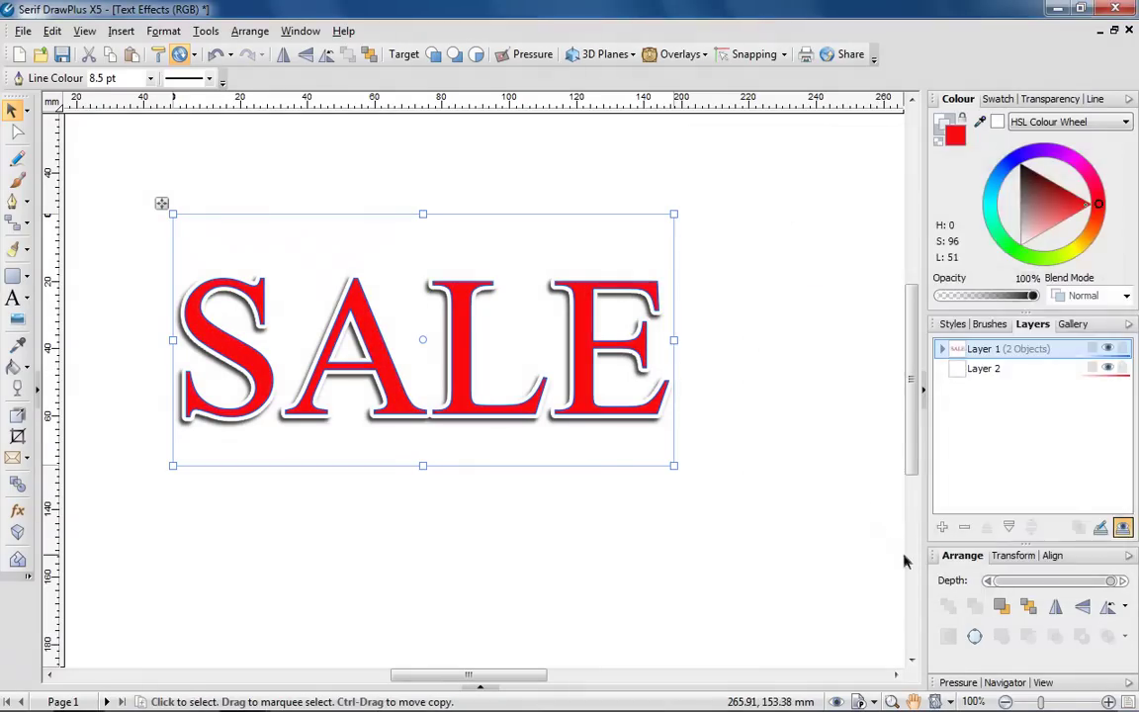
# Undo the filter effects and show the Text Effects category of preset styles.
pyautogui.click(768, 377)
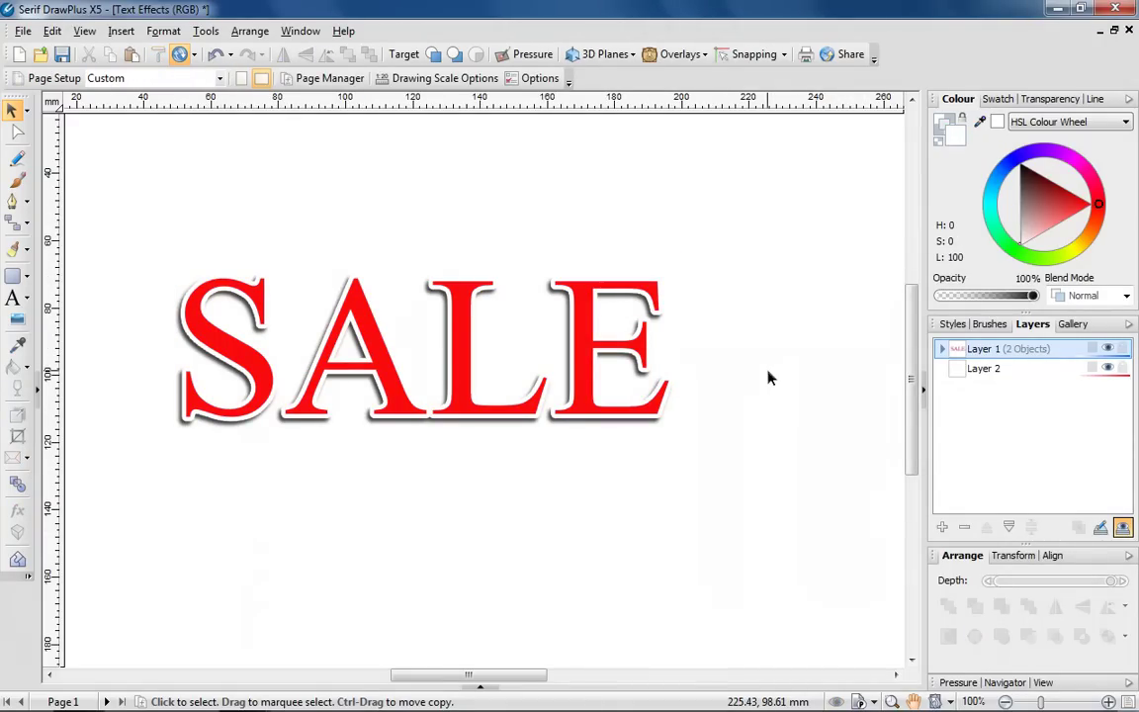
pyautogui.hotkey('ctrl', 'z')
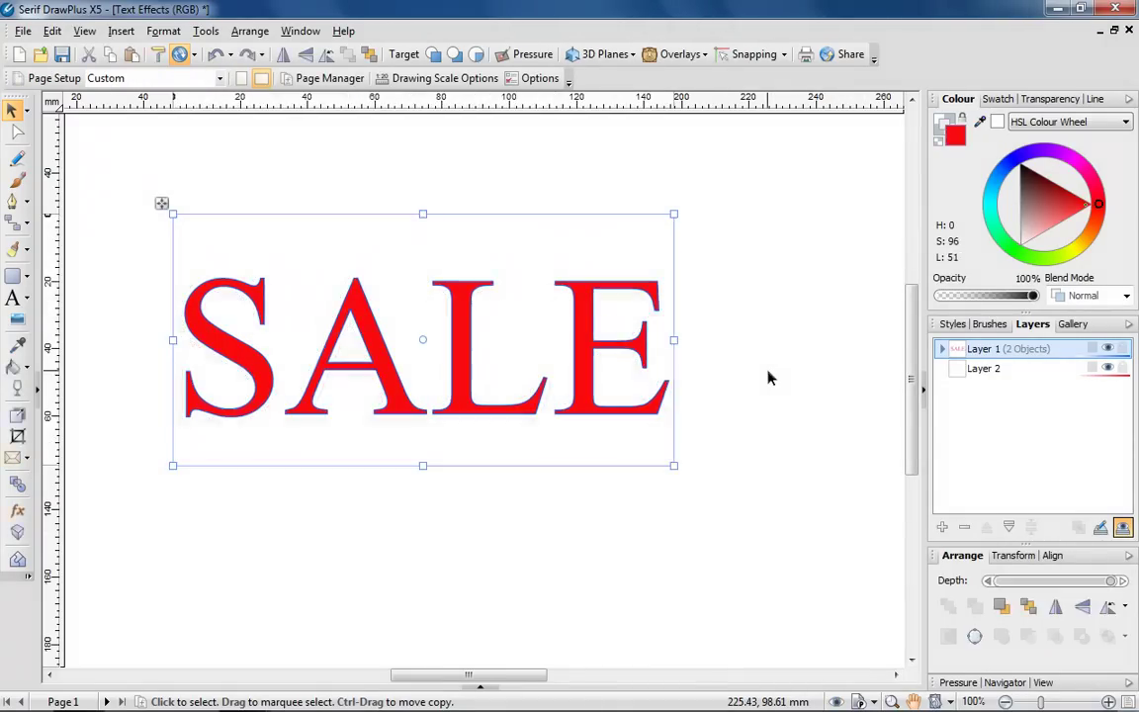
pyautogui.click(953, 325)
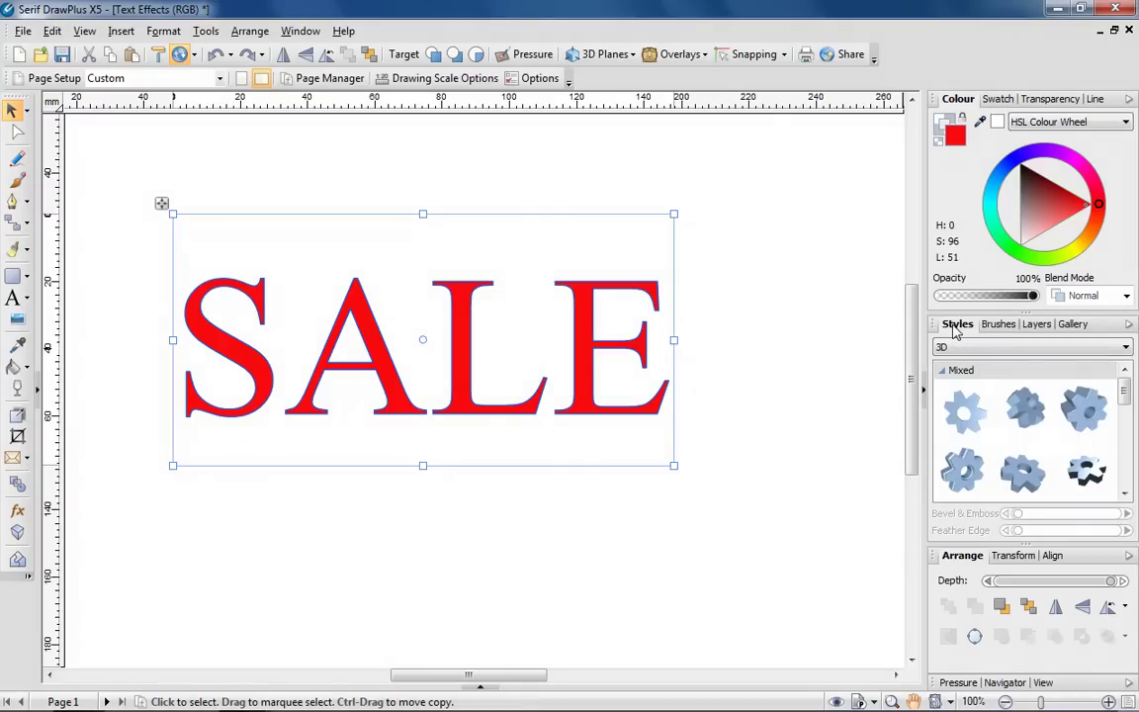
pyautogui.click(1125, 346)
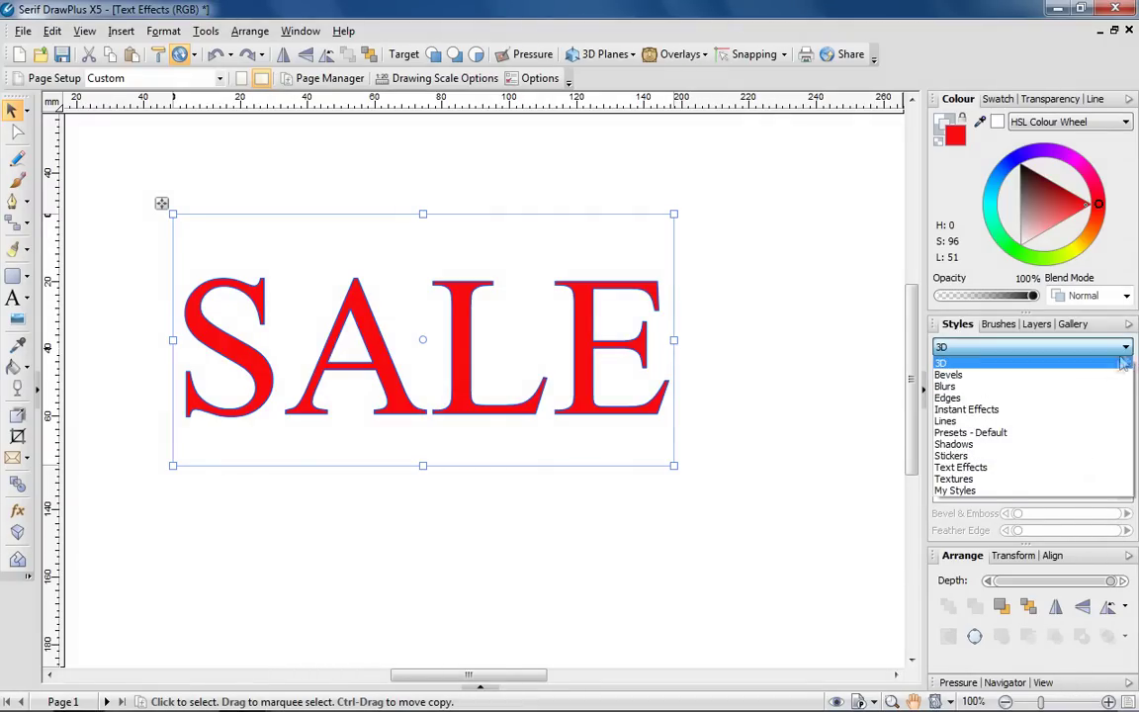
pyautogui.click(988, 468)
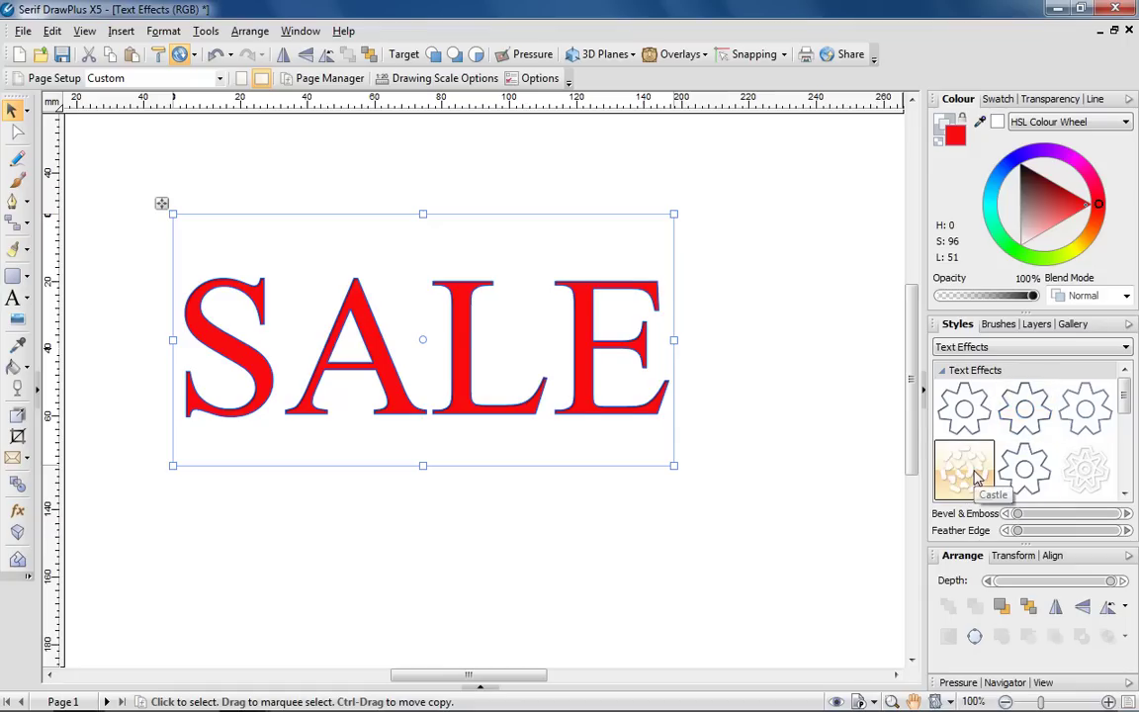
# Try the Castle and Double Line styles, then apply a gradient red style with white outline.
pyautogui.click(976, 477)
pyautogui.click(1070, 477)
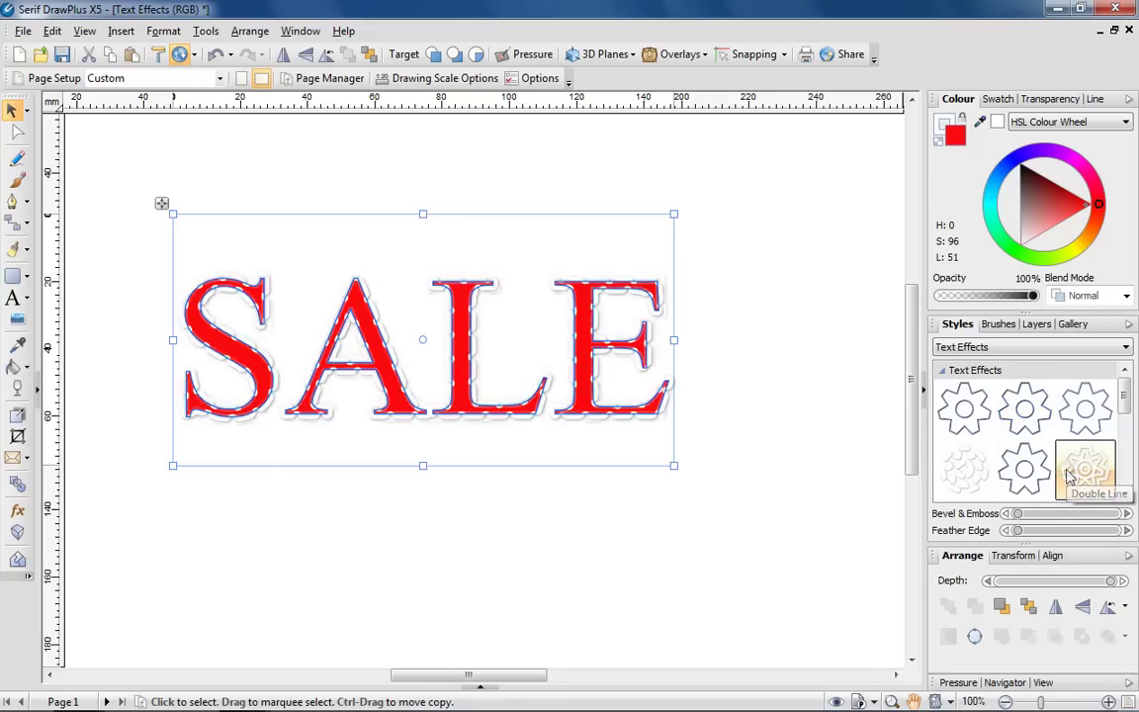
pyautogui.scroll(-2, 1124, 497)
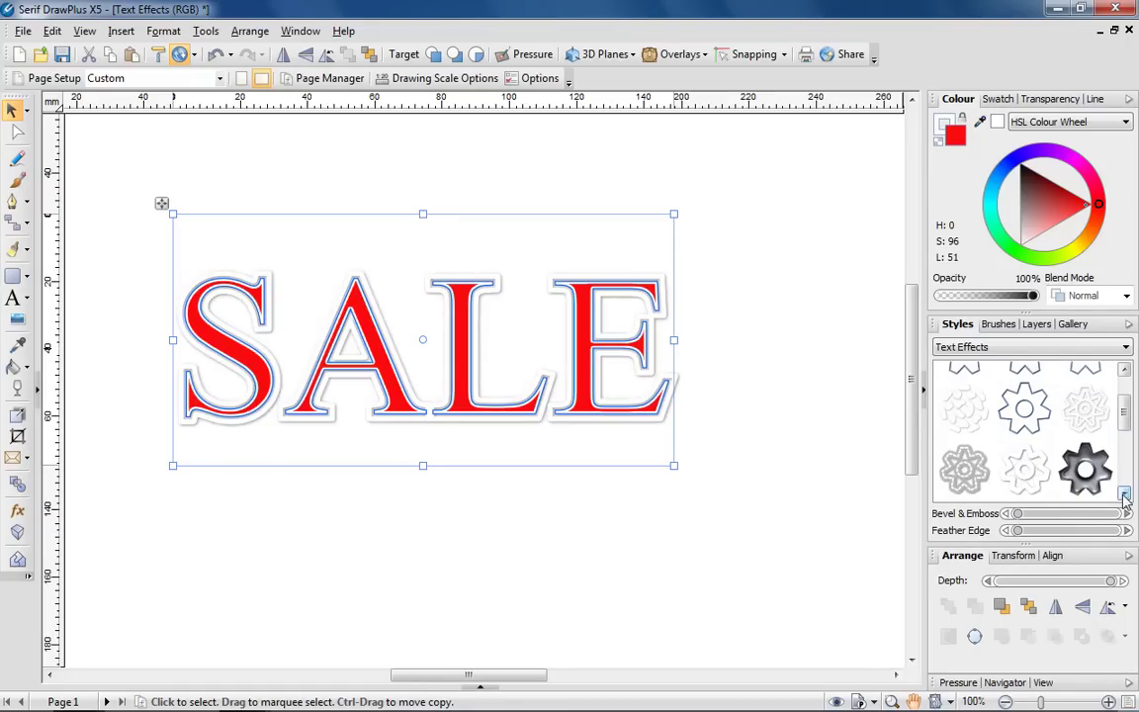
pyautogui.click(1028, 486)
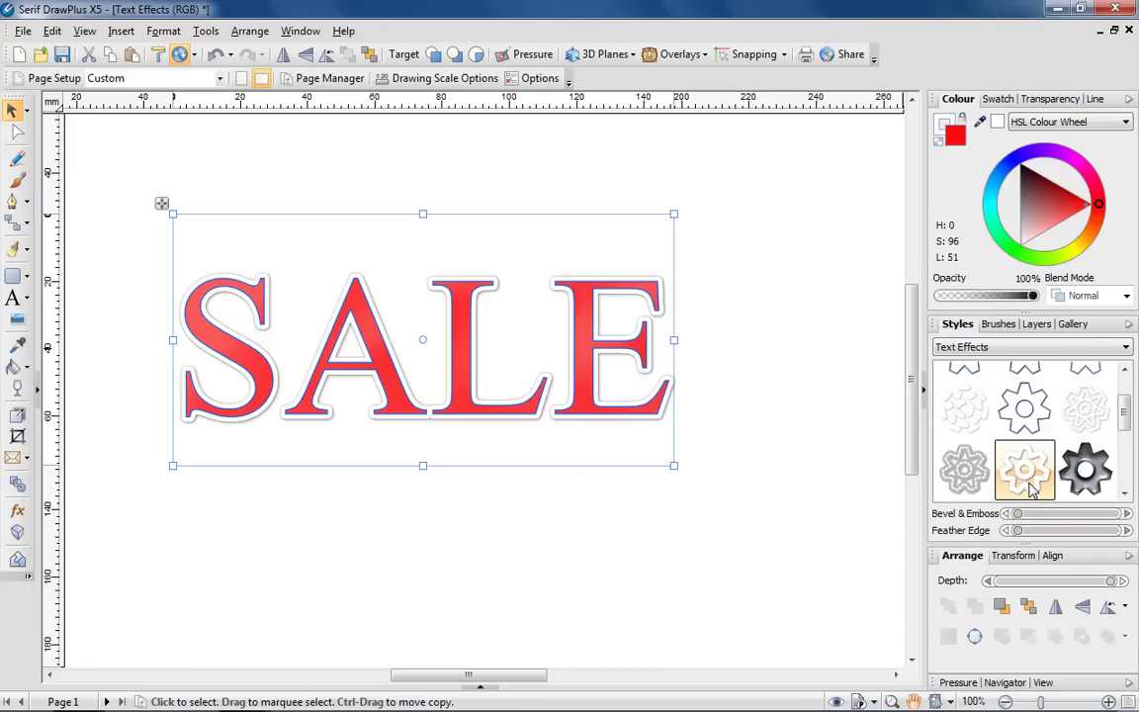
# Convert SALE to Instant 3D text with an S-curve bevel profile.
pyautogui.click(773, 354)
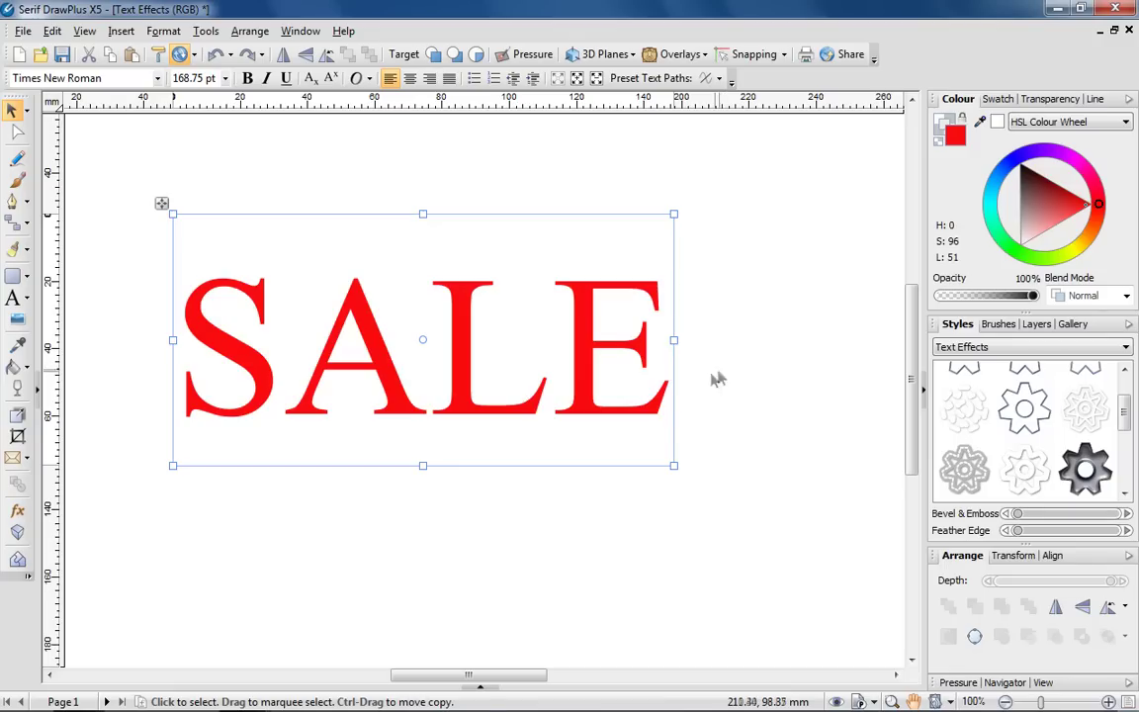
pyautogui.click(17, 533)
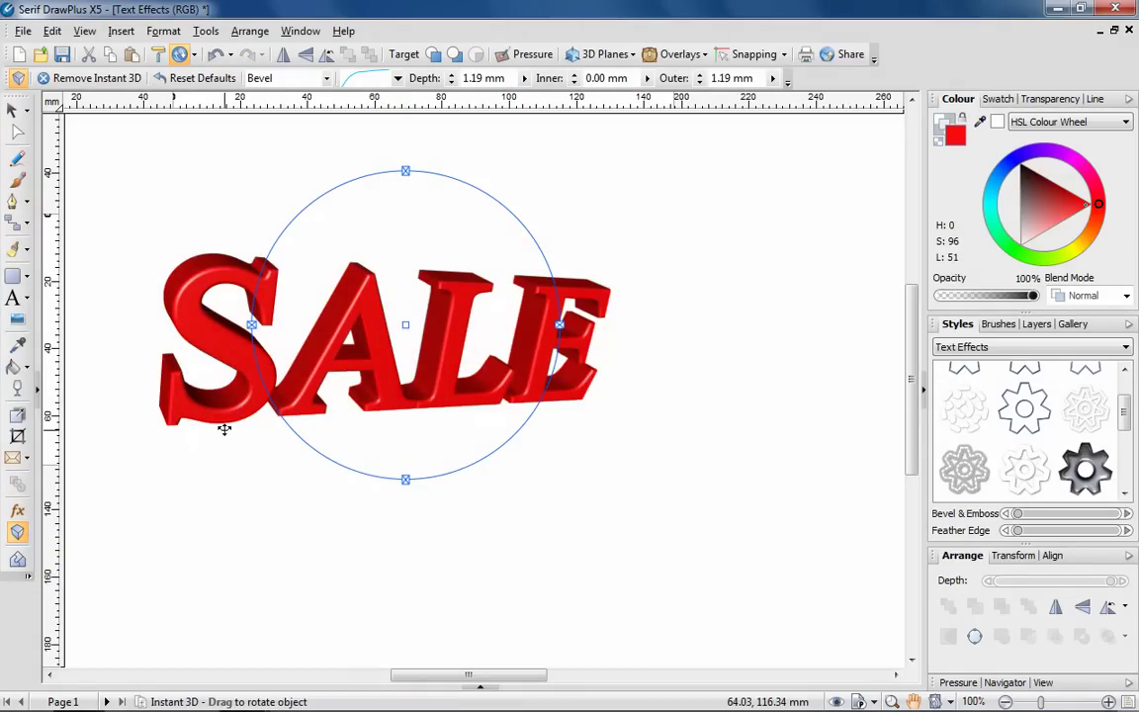
pyautogui.click(327, 79)
pyautogui.click(324, 98)
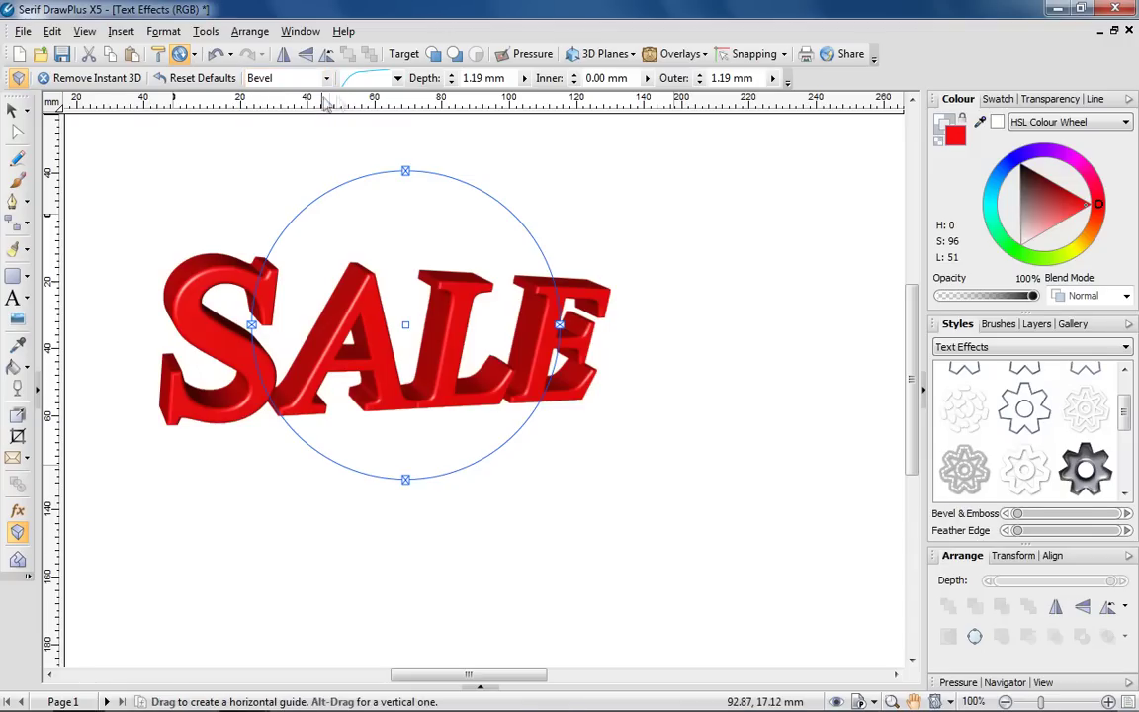
pyautogui.click(397, 78)
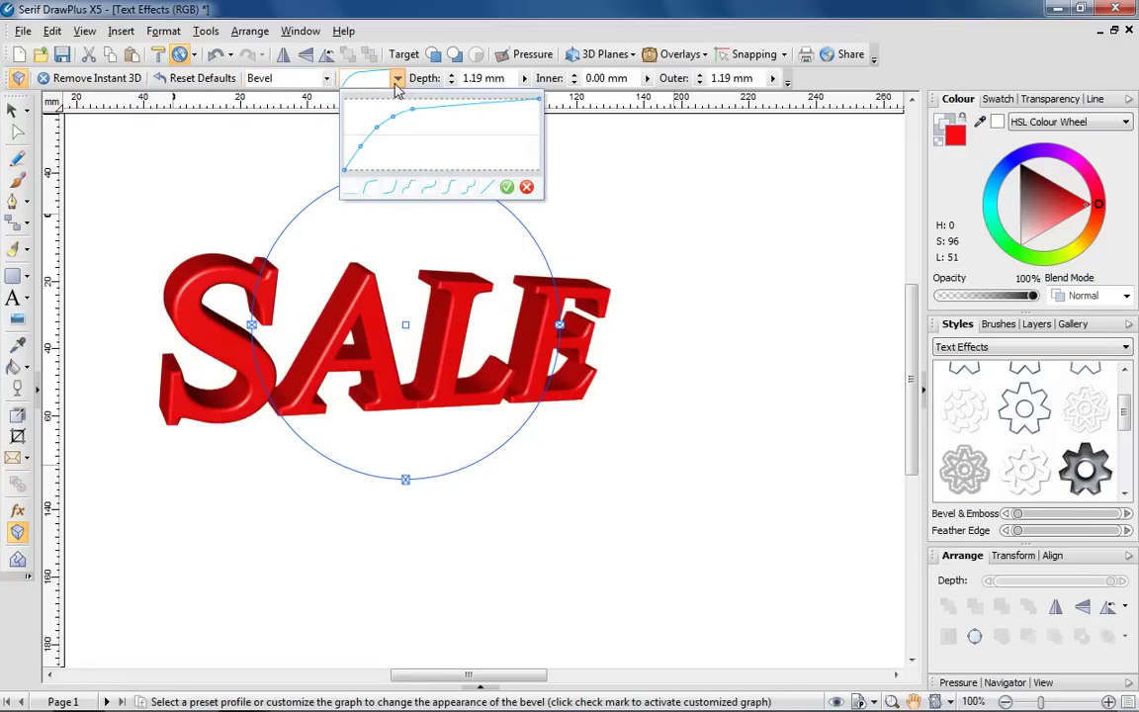
pyautogui.click(431, 191)
pyautogui.click(506, 187)
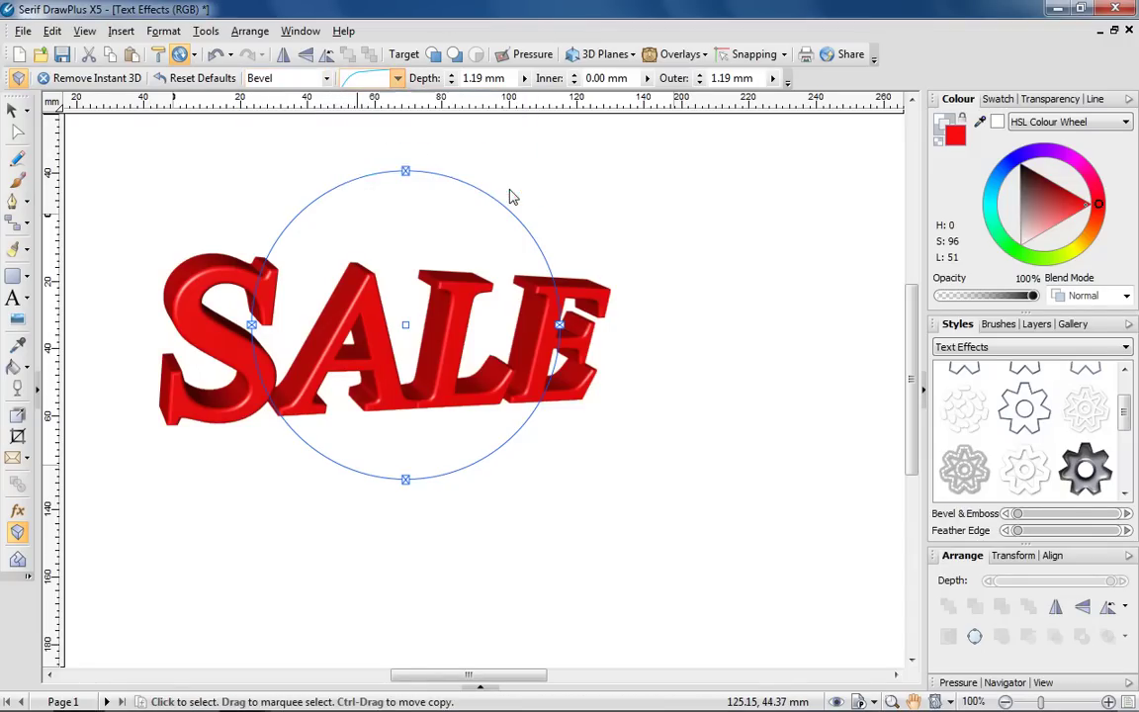
# Deepen the lathe extrusion to 24.38 mm and deselect the 3D text.
pyautogui.click(328, 79)
pyautogui.click(299, 113)
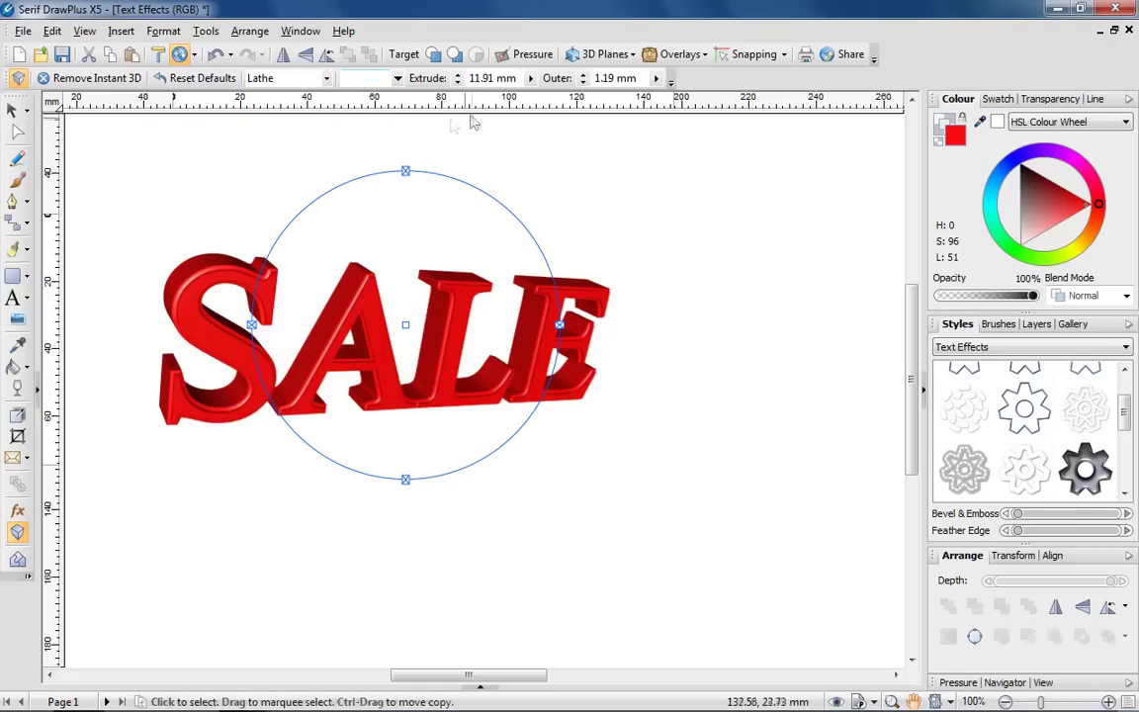
pyautogui.moveTo(531, 79); pyautogui.dragTo(487, 104)
pyautogui.click(522, 148)
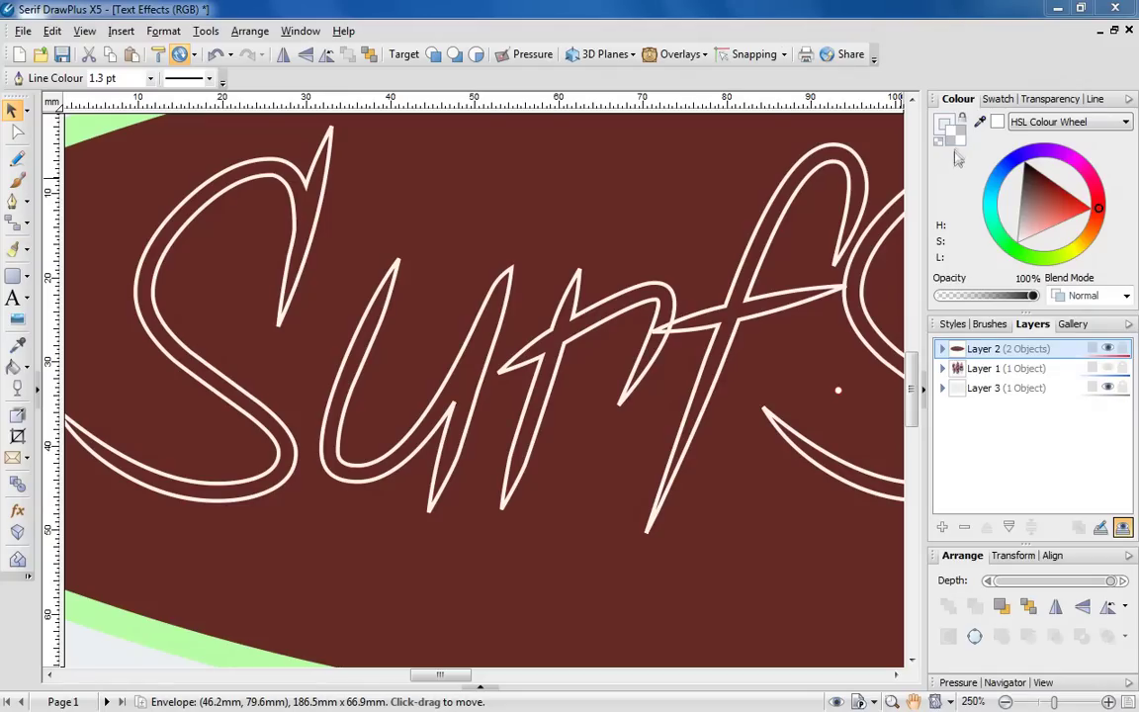
# Try pink, blue and light cyan-white linear gradient fills on the text.
pyautogui.click(998, 103)
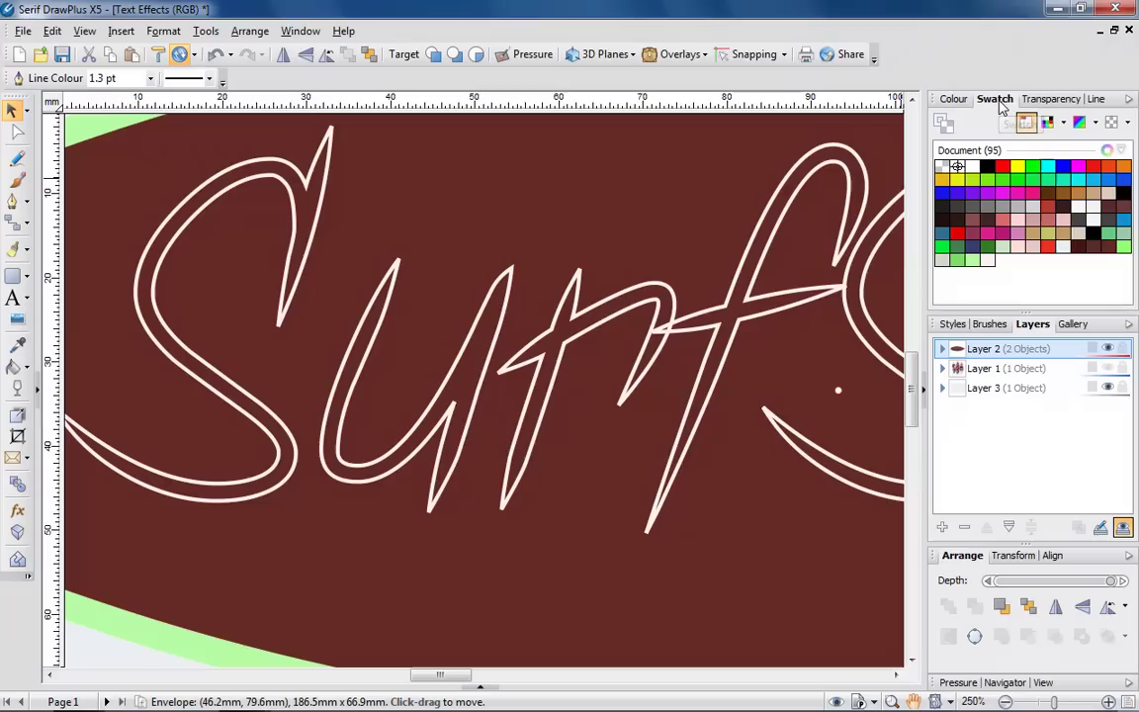
pyautogui.click(1080, 122)
pyautogui.click(971, 176)
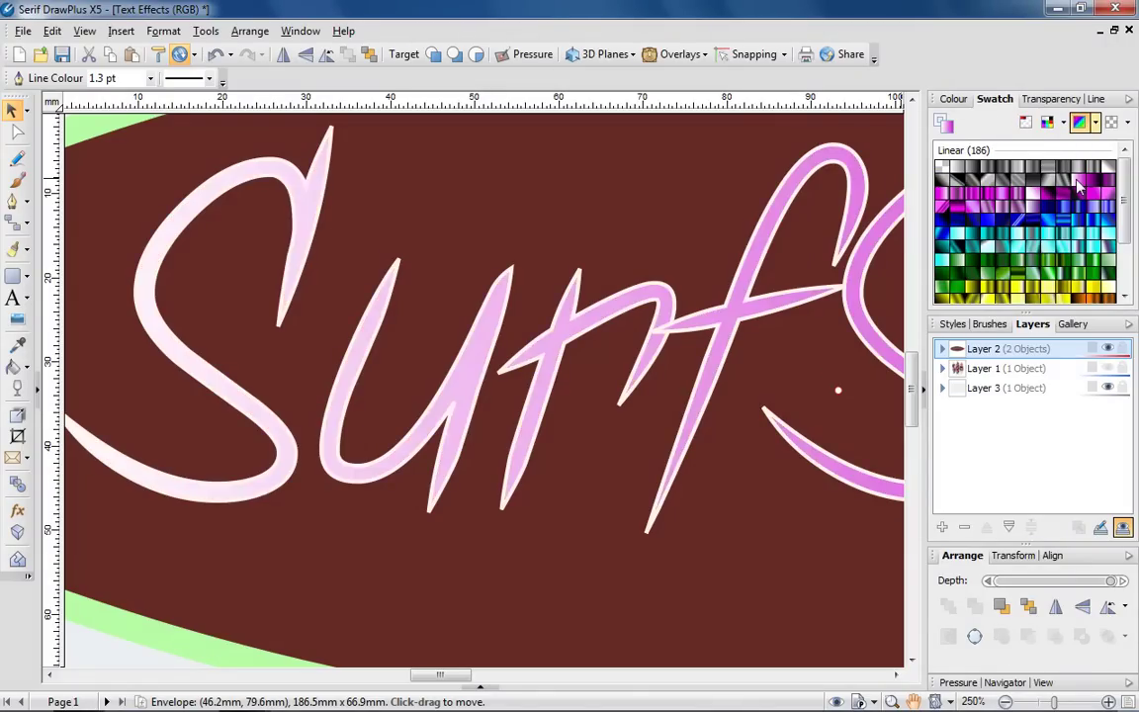
pyautogui.click(1065, 210)
pyautogui.click(1021, 238)
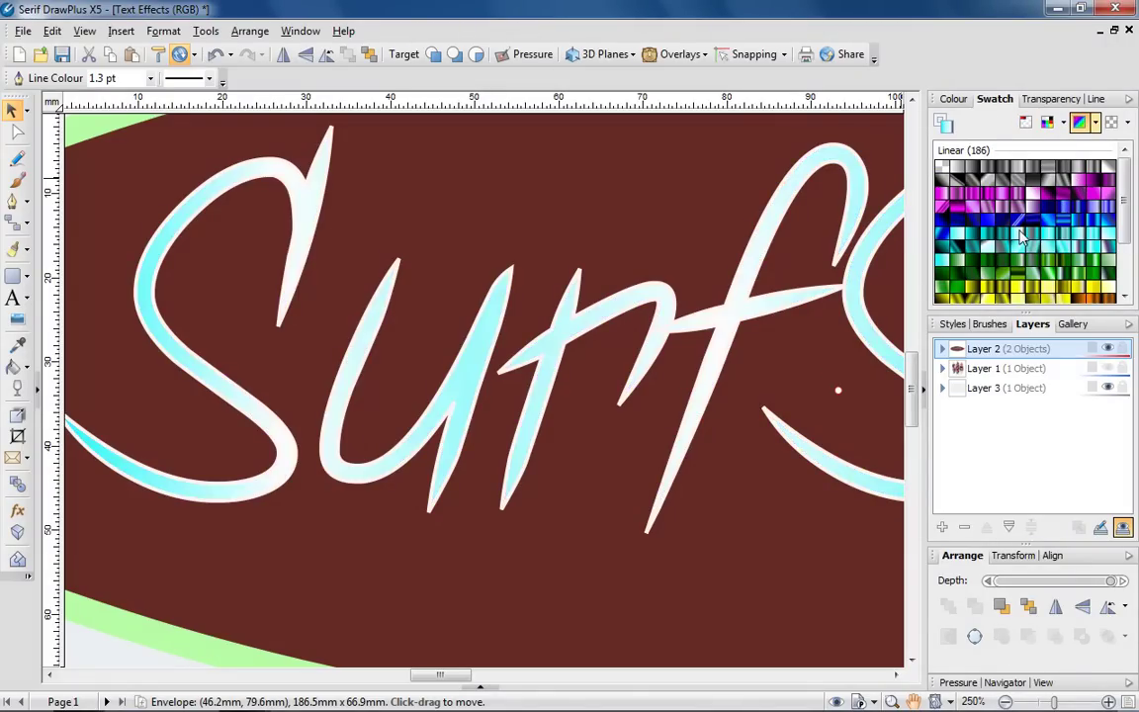
# Try an orange Bricks & Tiles texture and a silver Metal texture on the text.
pyautogui.click(1127, 122)
pyautogui.click(1063, 161)
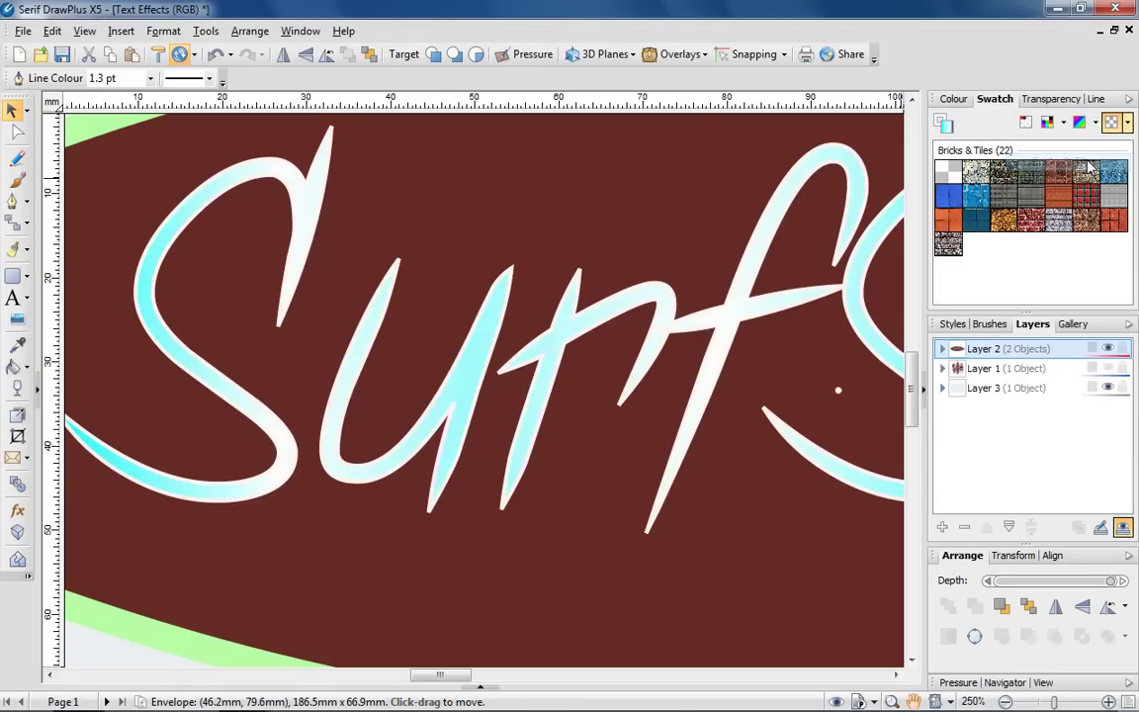
pyautogui.click(946, 223)
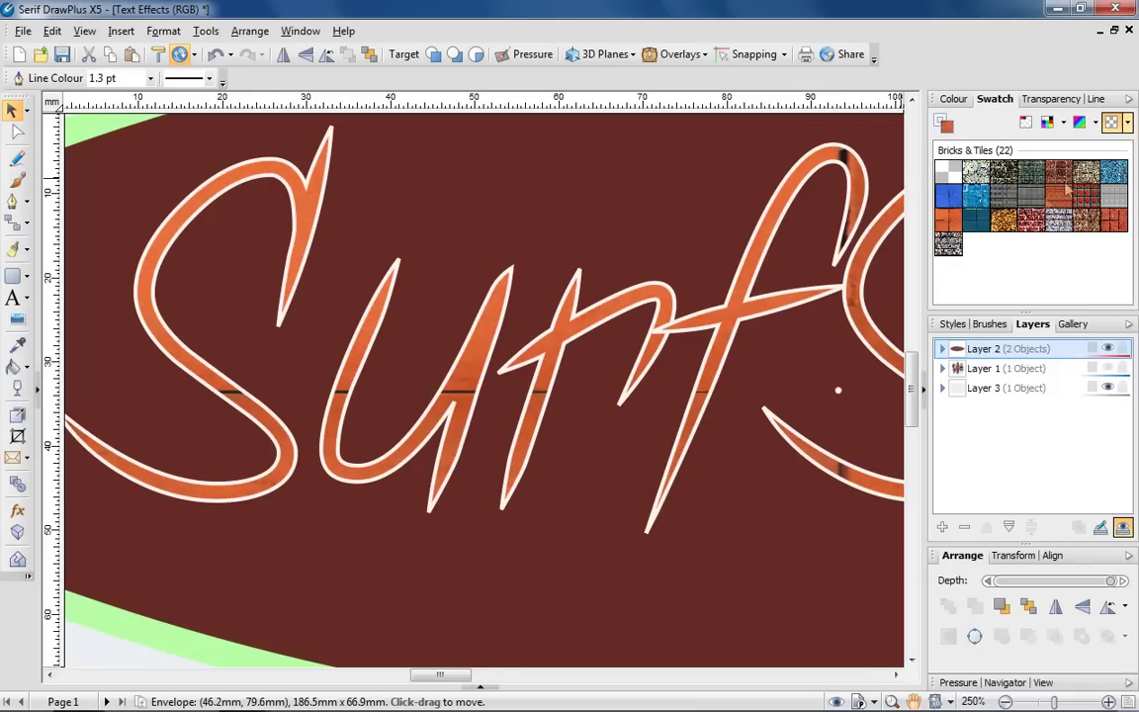
pyautogui.click(1127, 122)
pyautogui.click(1077, 268)
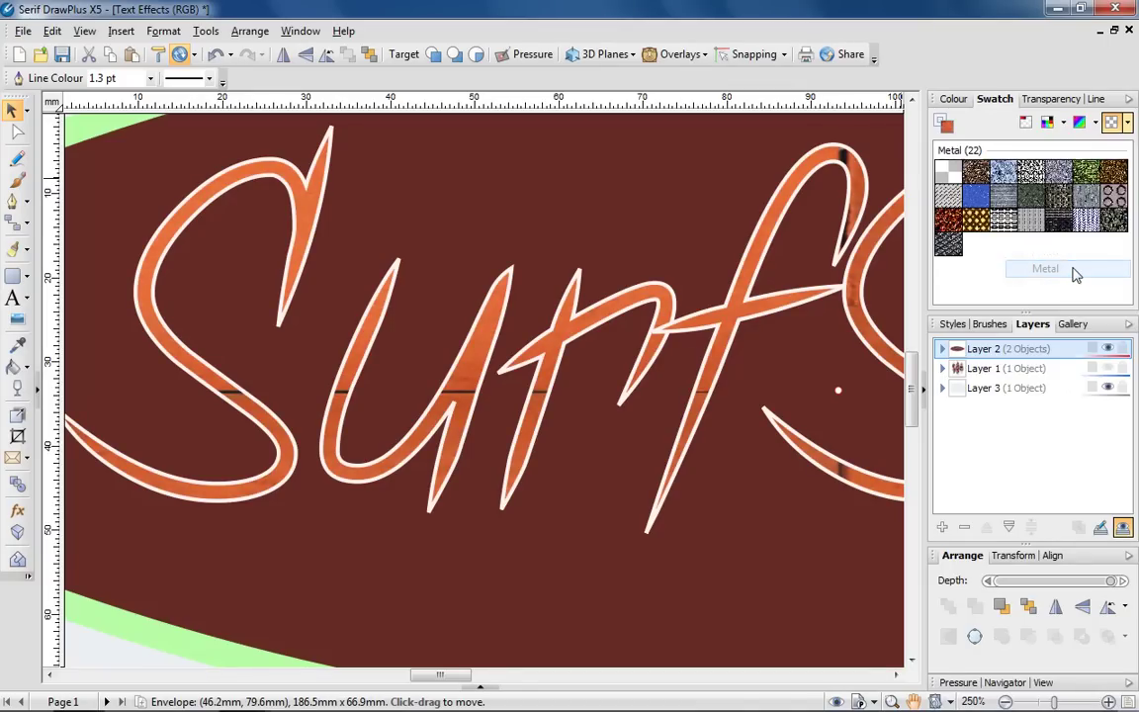
pyautogui.click(949, 196)
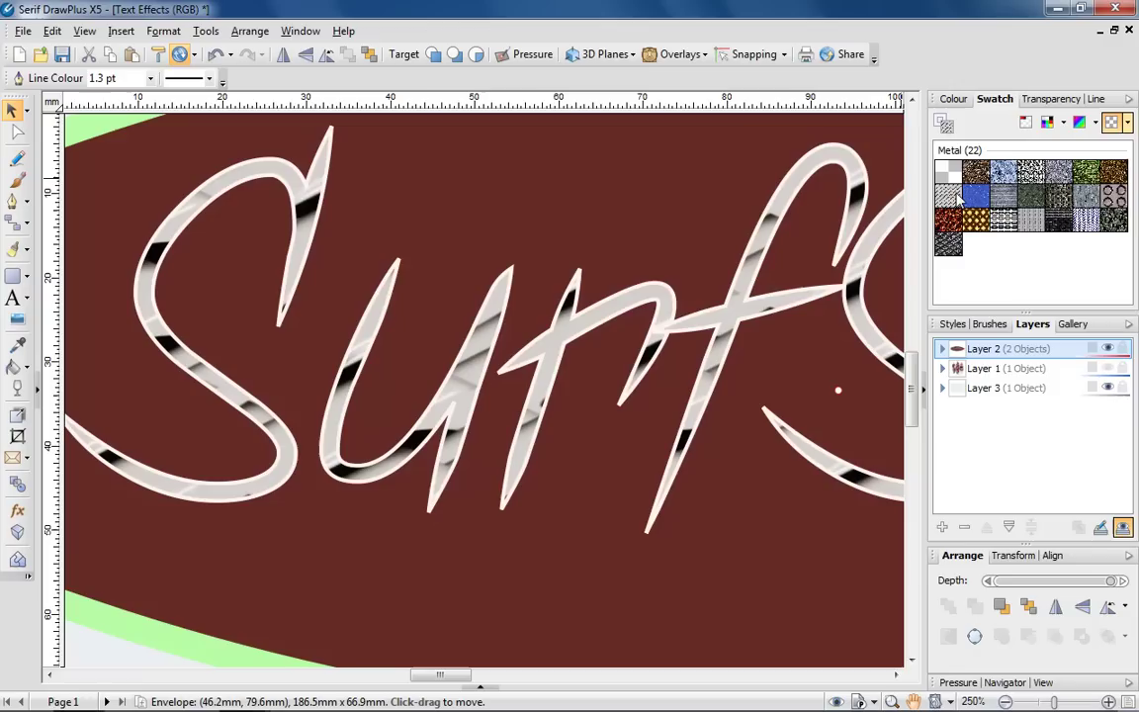
# Fill the Surf text with a blue Water texture and view the whole page.
pyautogui.click(1126, 123)
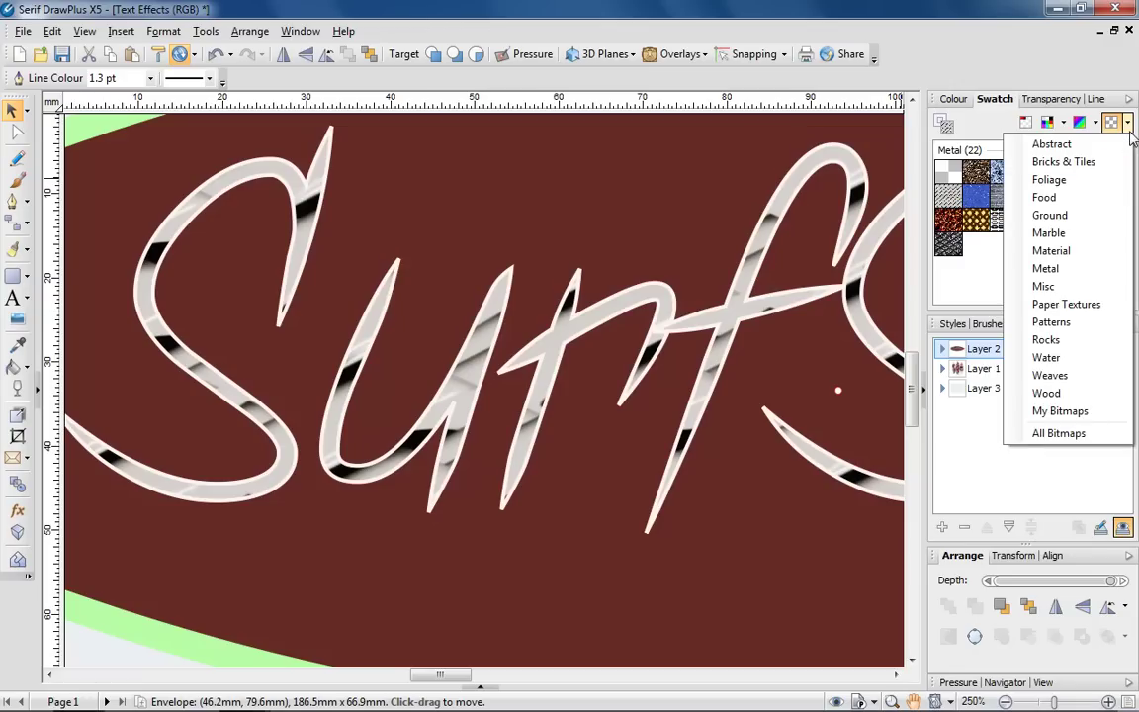
pyautogui.click(1047, 356)
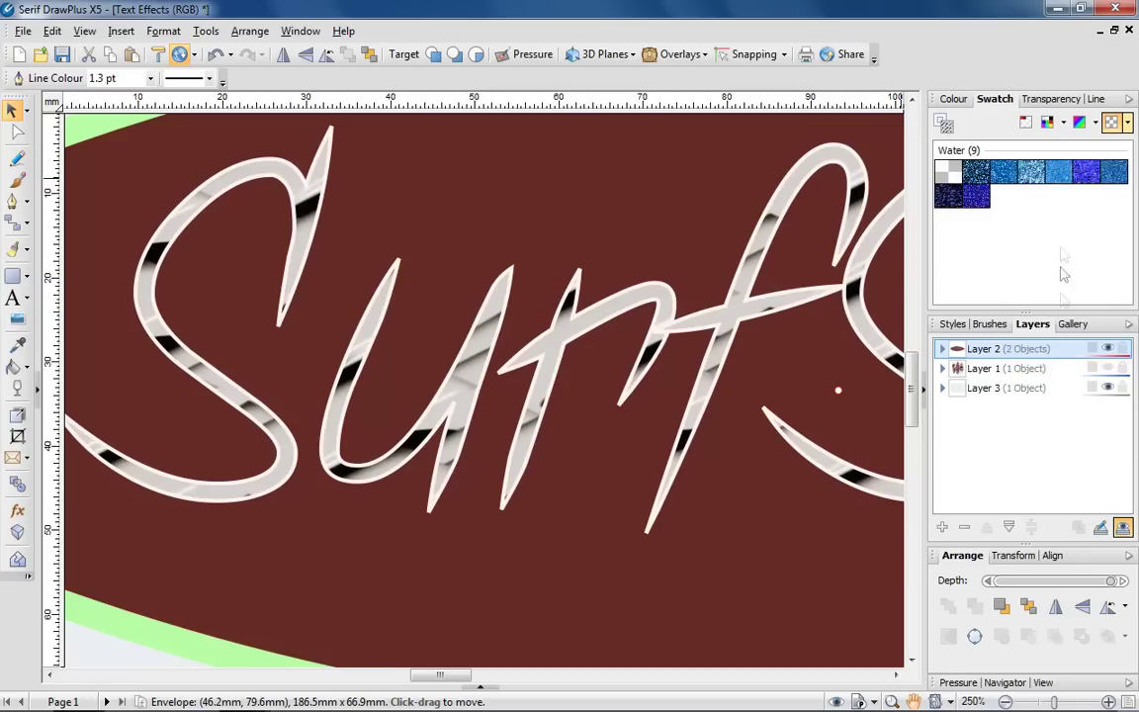
pyautogui.click(1061, 177)
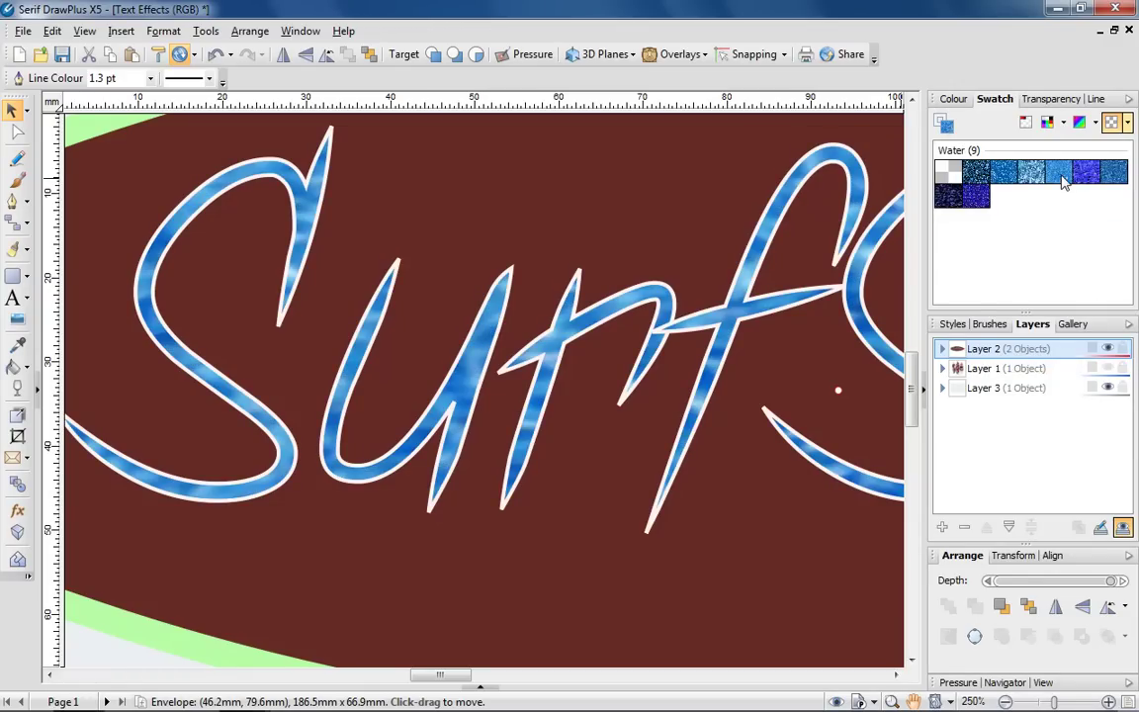
pyautogui.hotkey('ctrl', 'shift', '0')
pyautogui.press('Escape')
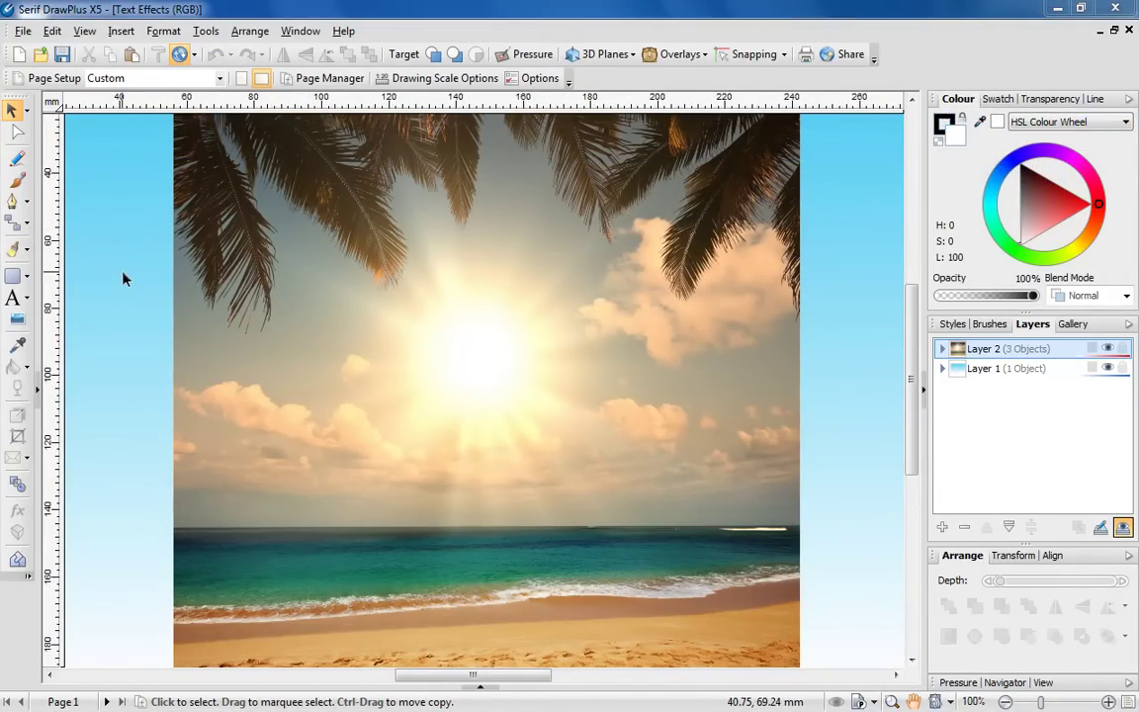
# Type BEACH large over the photo, set it in VAGRounded BT, and nudge it left.
pyautogui.click(13, 299)
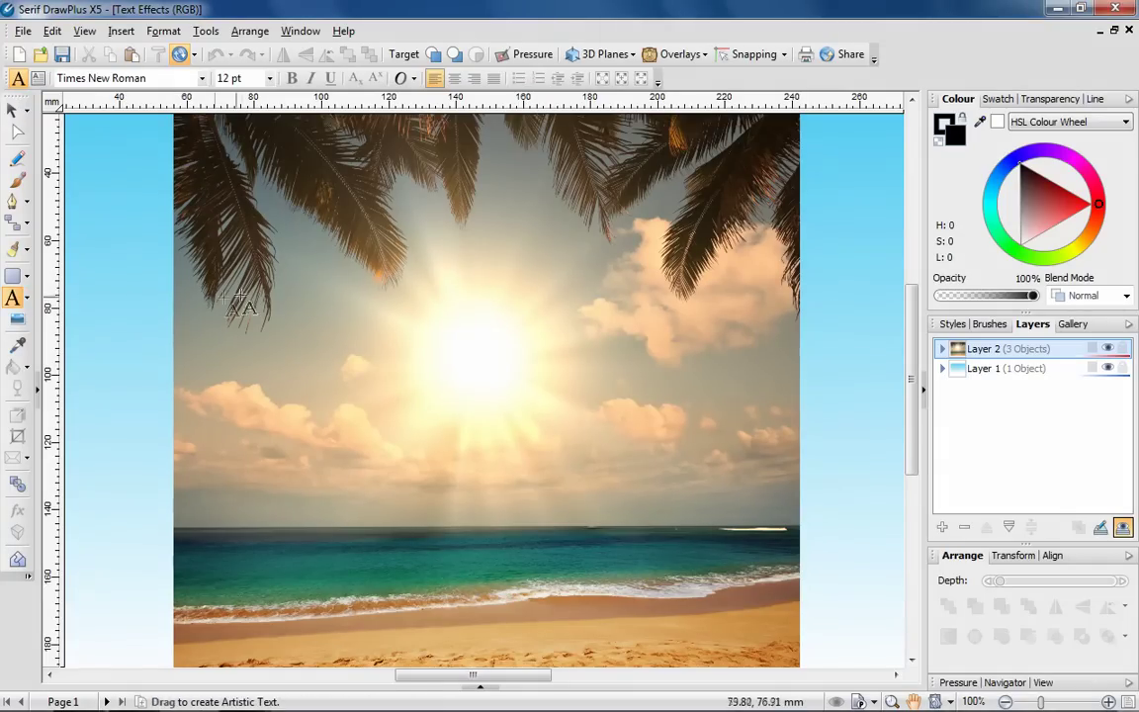
pyautogui.moveTo(250, 288); pyautogui.dragTo(412, 466)
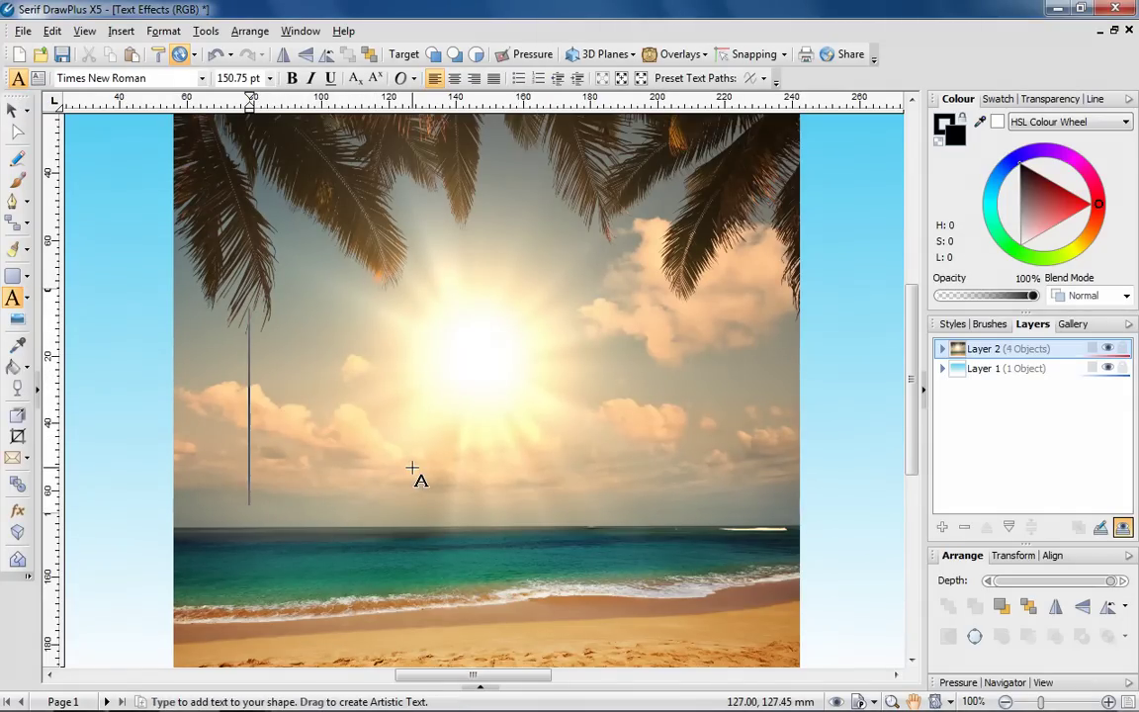
pyautogui.write('BEACH')
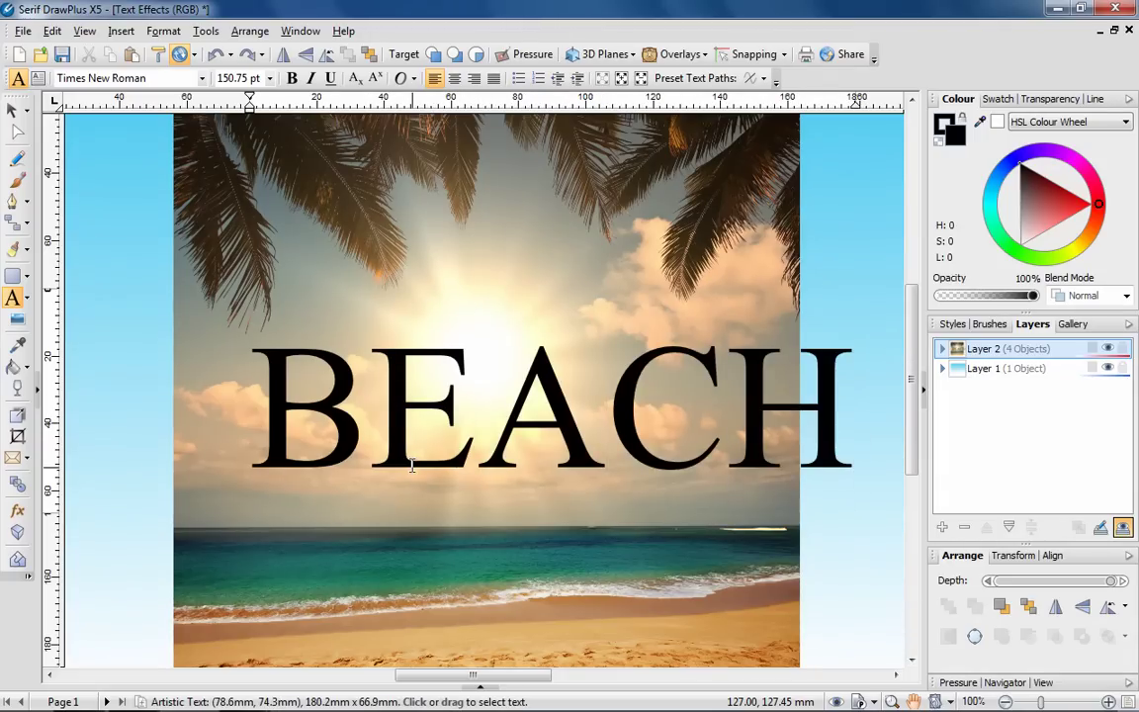
pyautogui.hotkey('ctrl', 'a')
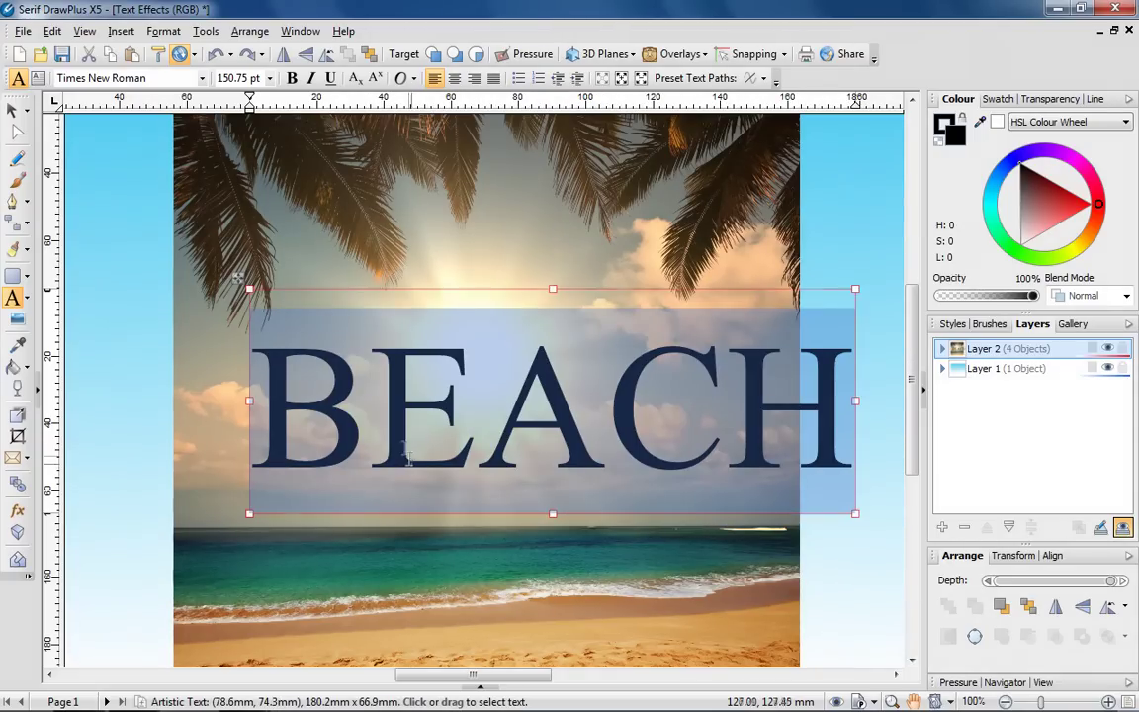
pyautogui.click(203, 78)
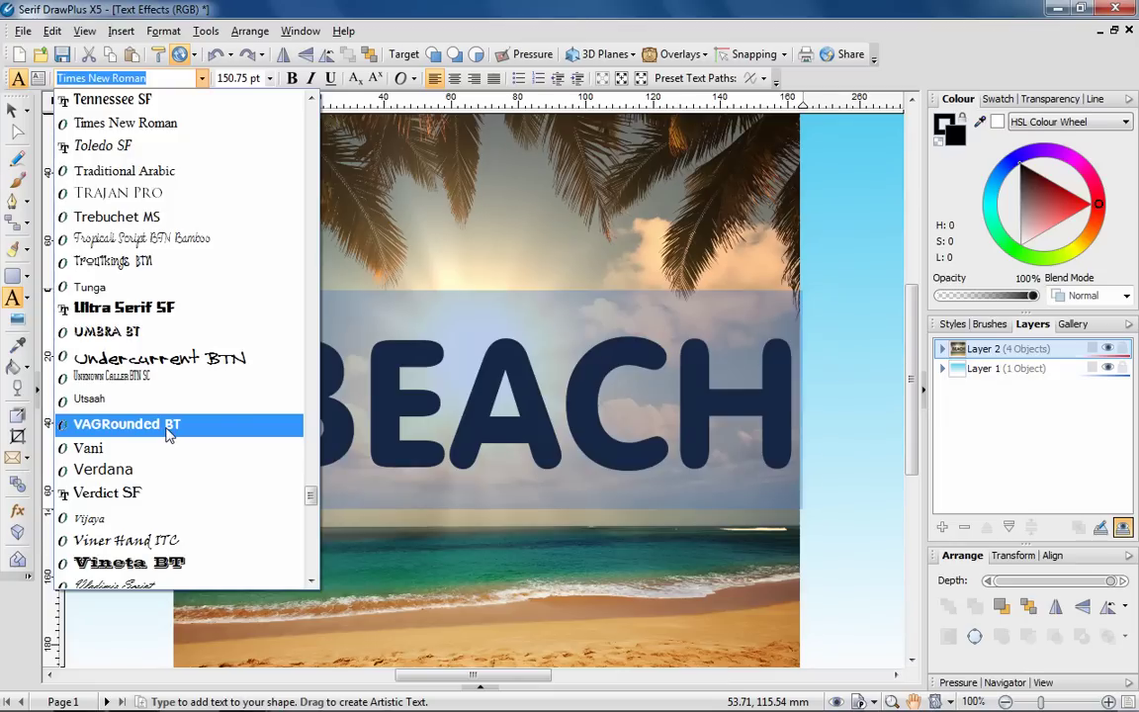
pyautogui.click(167, 425)
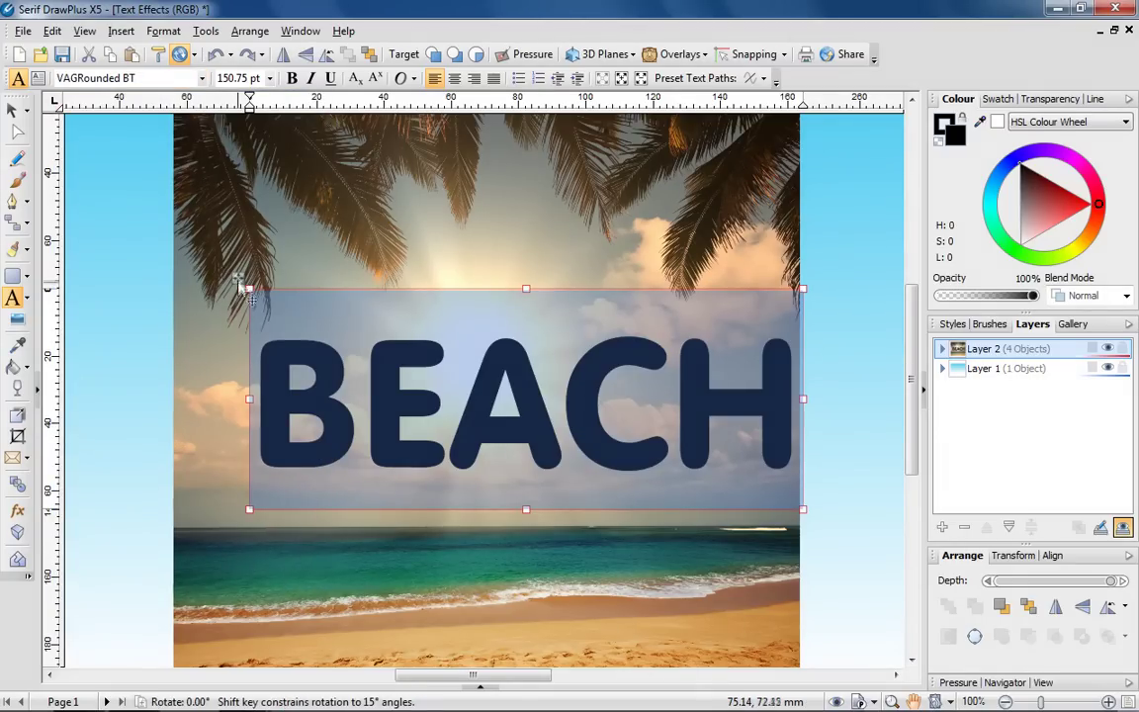
pyautogui.moveTo(237, 285); pyautogui.dragTo(212, 283)
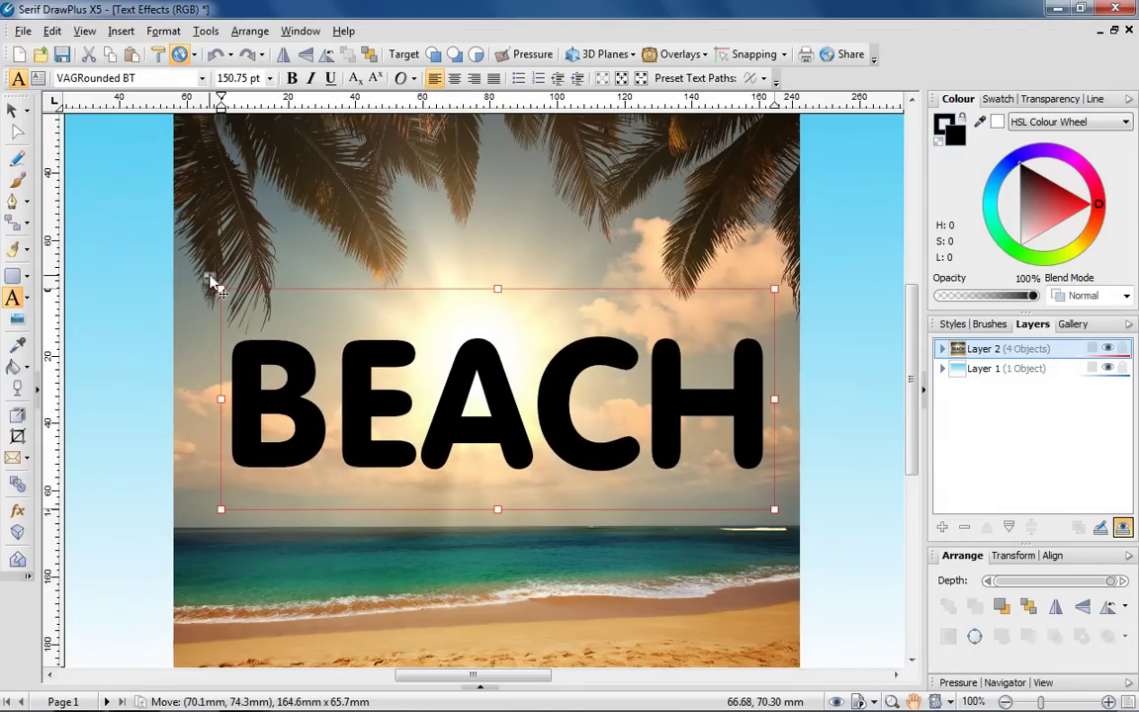
# Select the beach photo and BEACH text and crop the photo to the top object.
pyautogui.press('Escape')
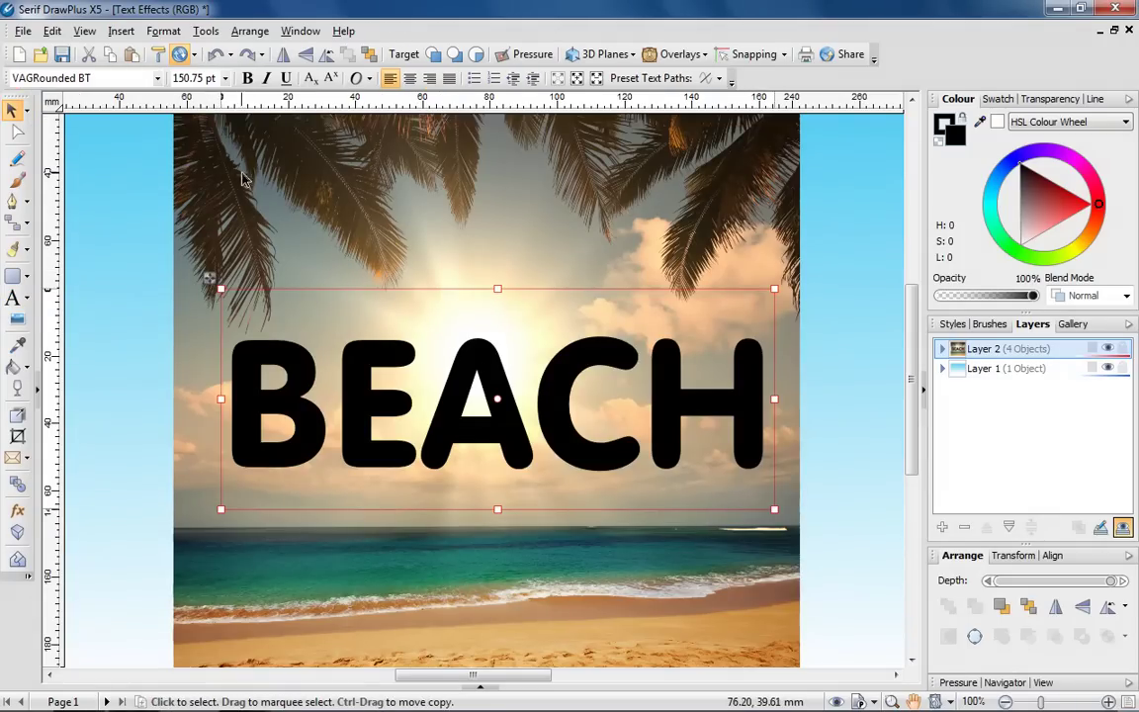
pyautogui.click(246, 178)
pyautogui.keyDown('shift'); pyautogui.click(301, 361); pyautogui.keyUp('shift')
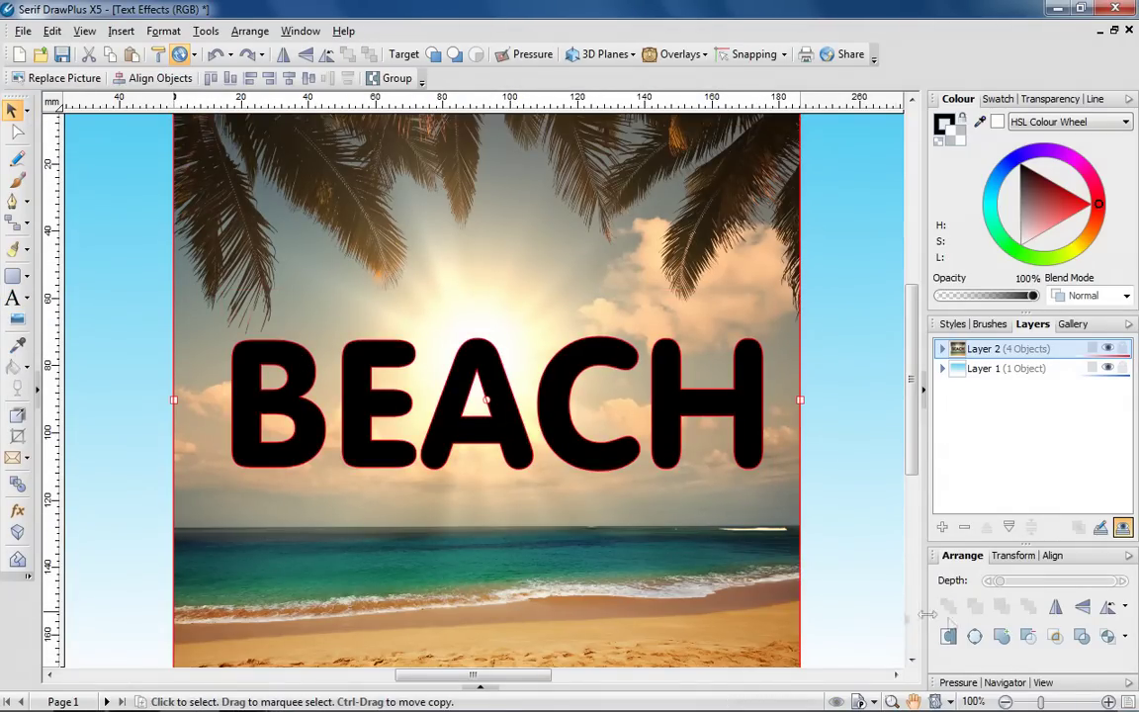
pyautogui.click(1125, 638)
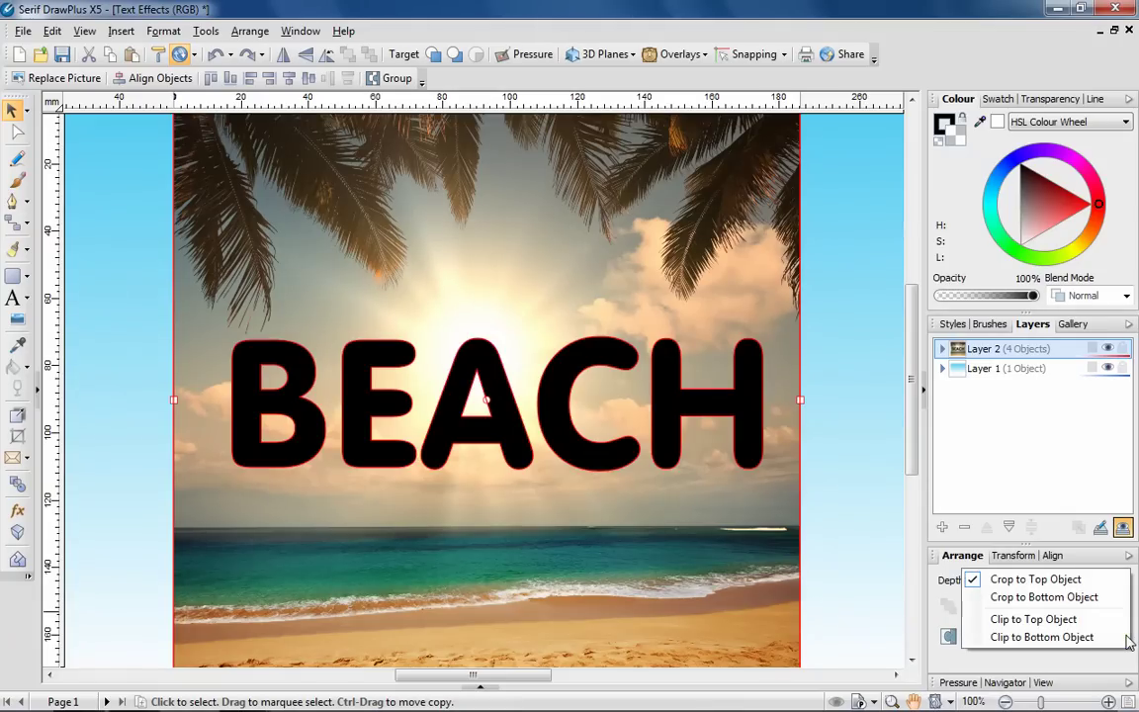
pyautogui.click(1077, 580)
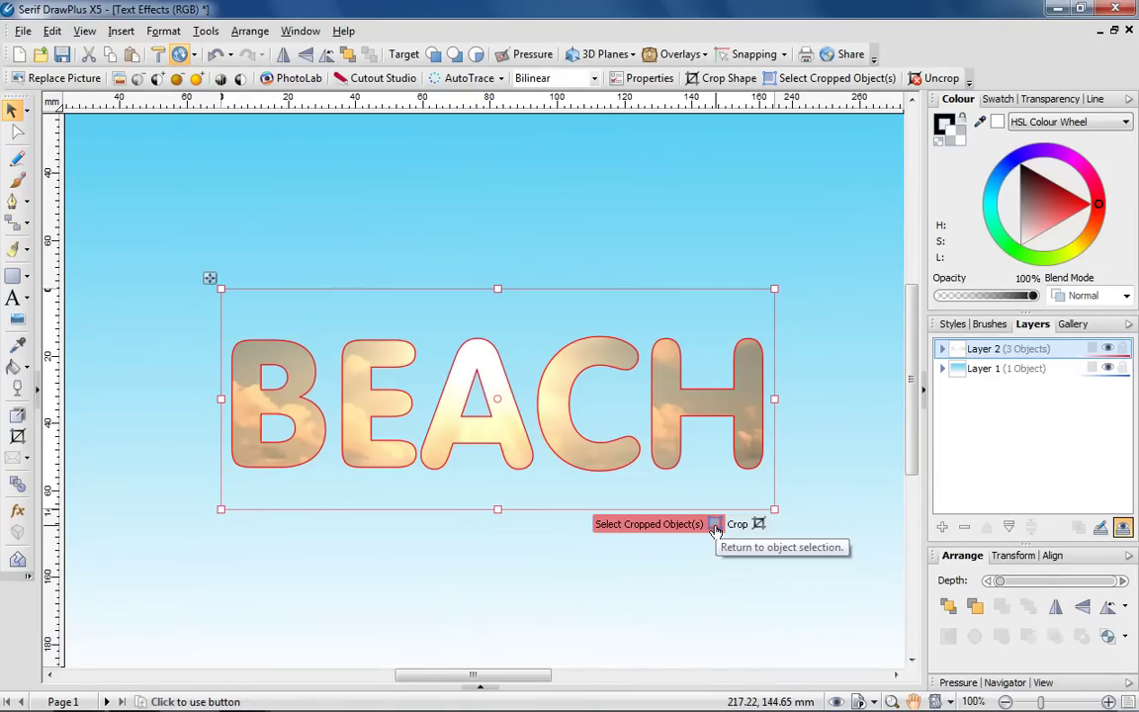
# Shift the photo up inside the crop so sea and shore fill the letters.
pyautogui.click(713, 527)
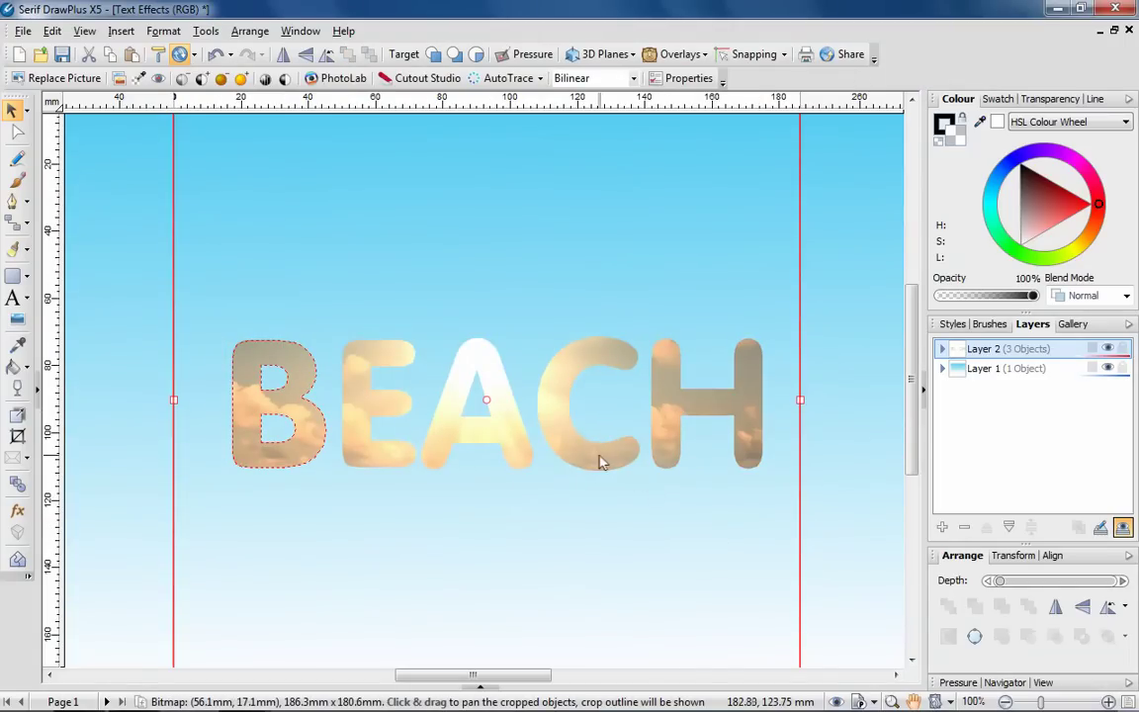
pyautogui.moveTo(600, 462); pyautogui.dragTo(618, 336)
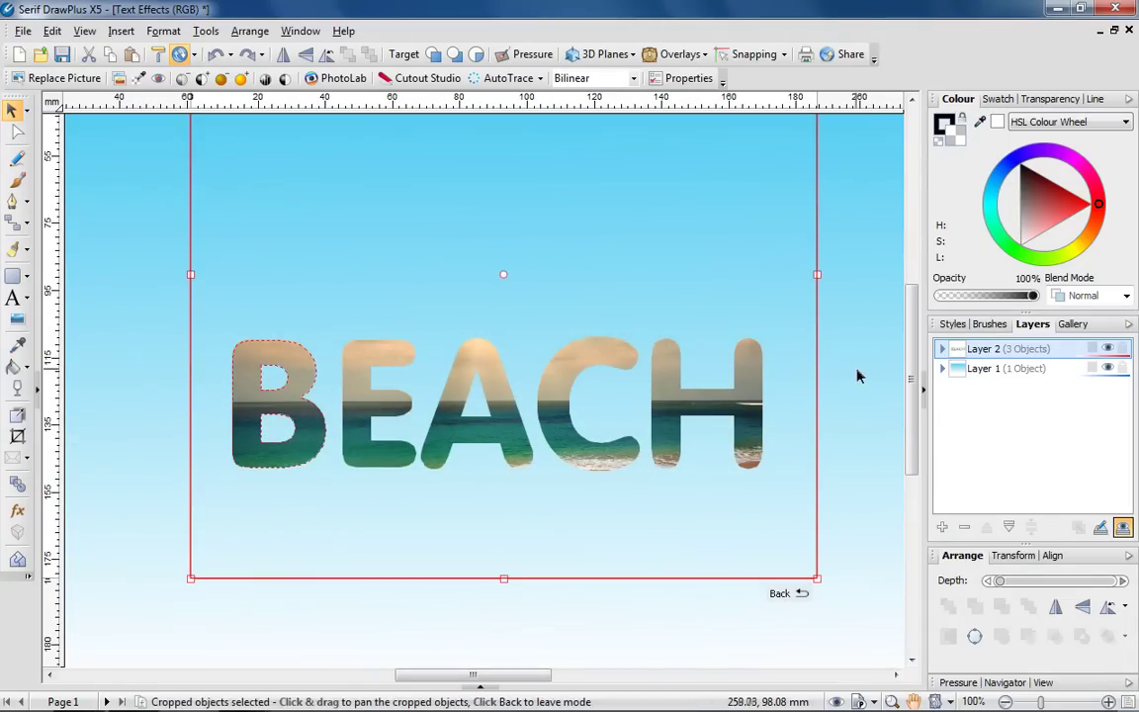
pyautogui.press('Escape')
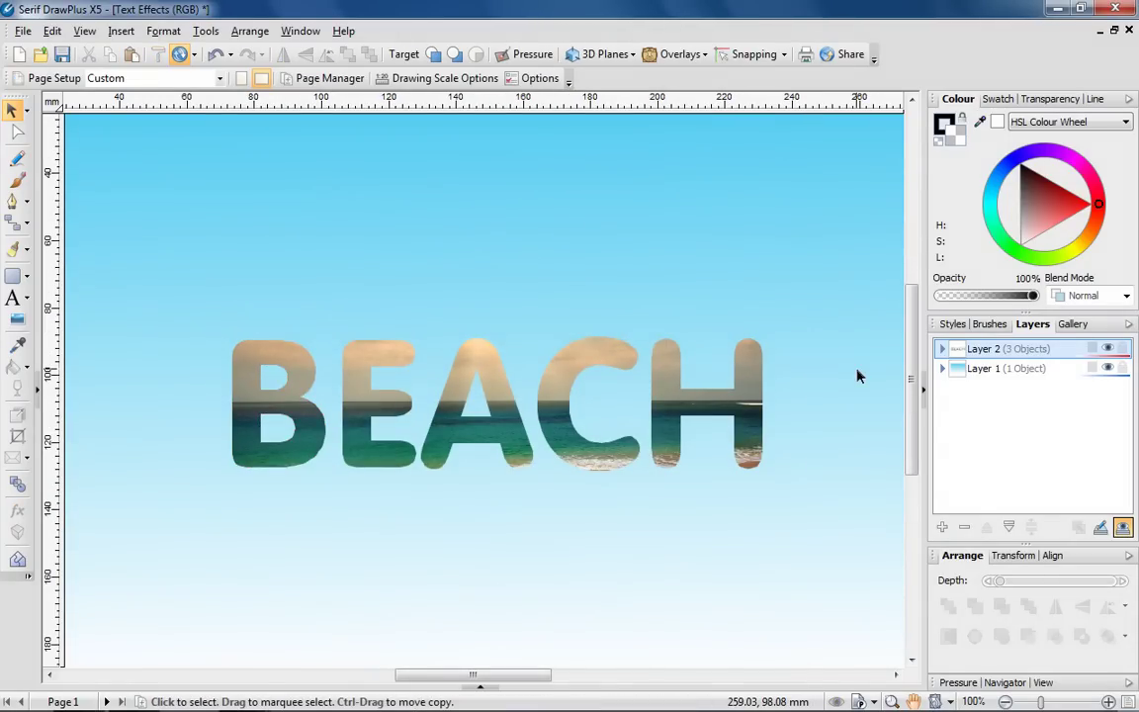